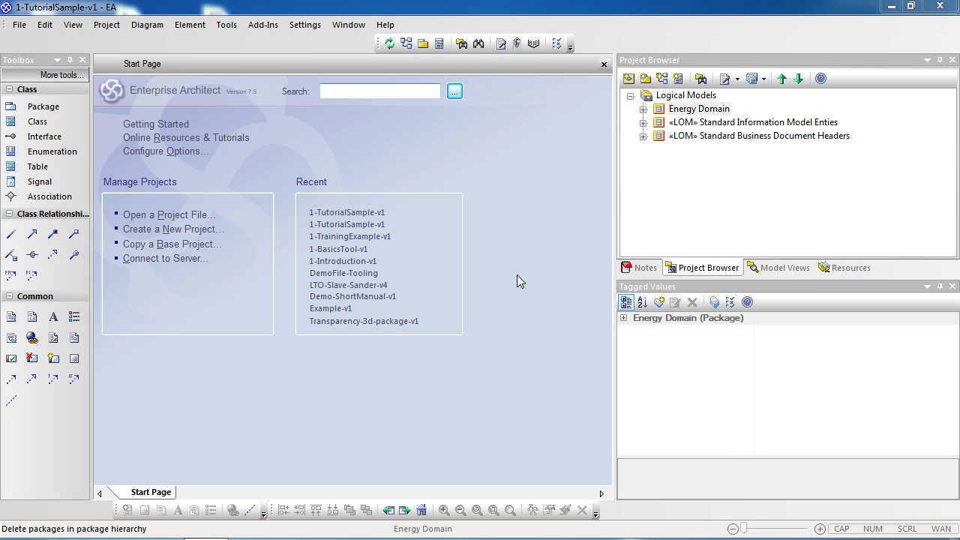
# - Add a new package named Messages to the Energy Domain view, without an automatic diagram
pyautogui.click(663, 111)
pyautogui.click(643, 111)
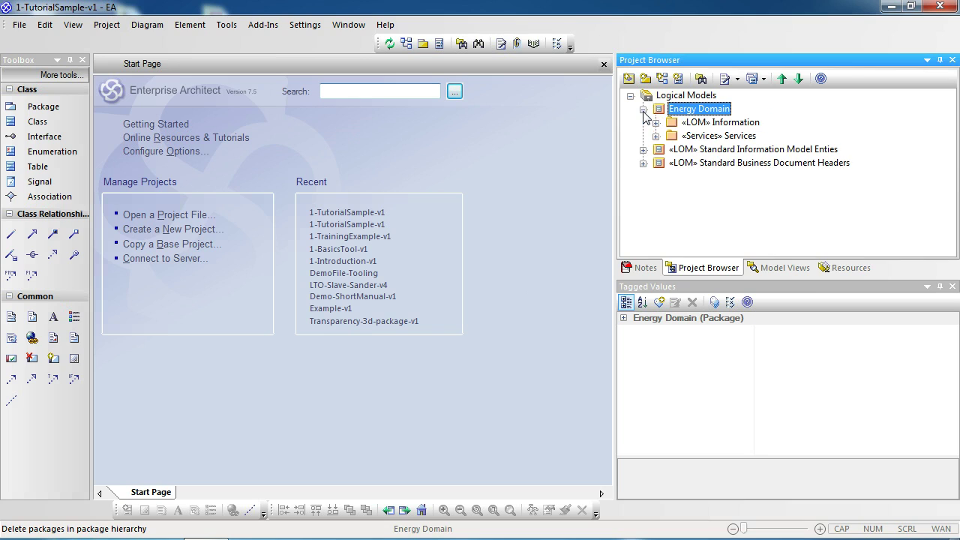
pyautogui.rightClick(696, 111)
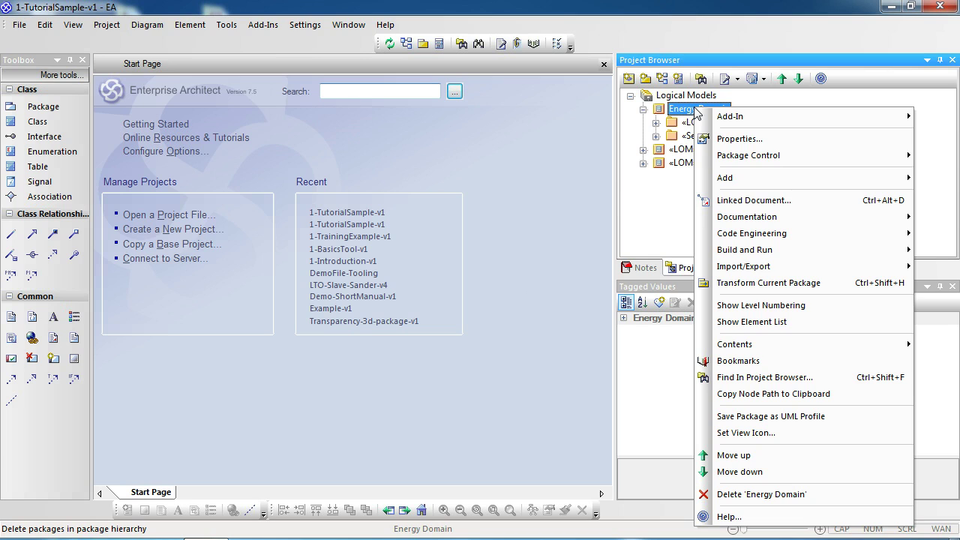
pyautogui.moveTo(742, 182)
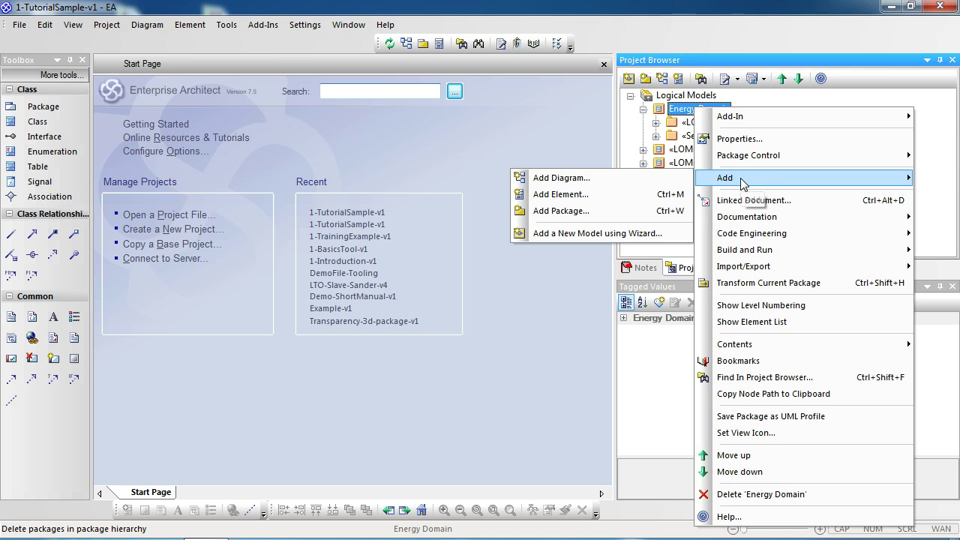
pyautogui.click(582, 211)
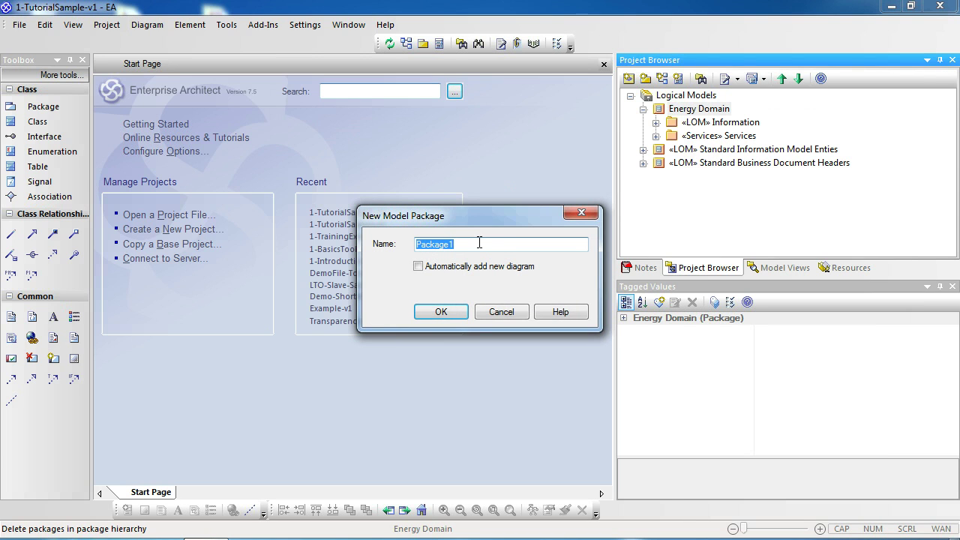
pyautogui.write('Messages')
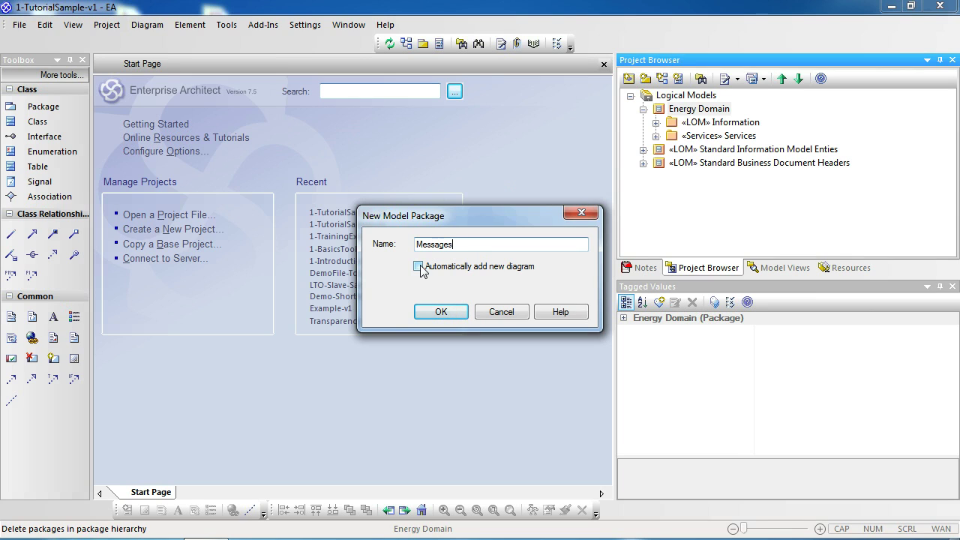
pyautogui.click(441, 314)
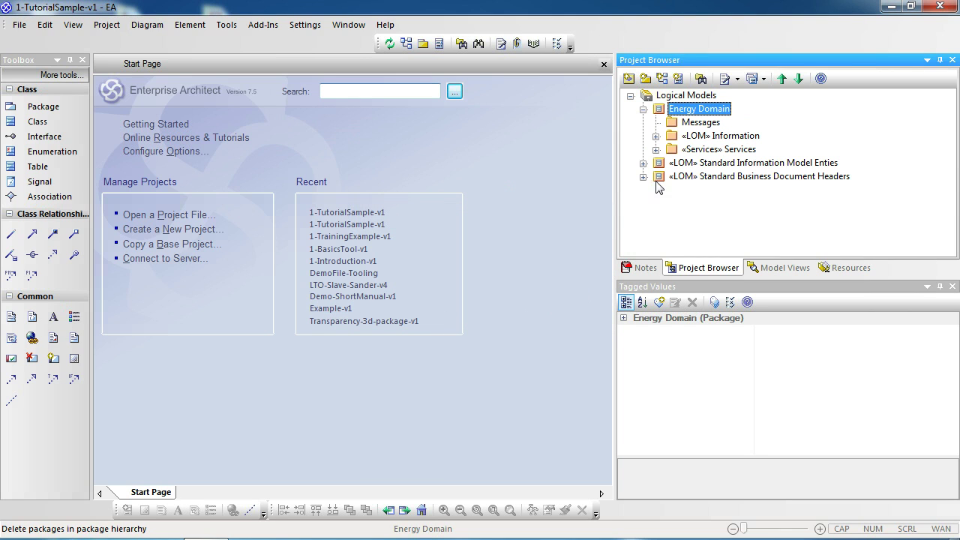
# - Move the Messages package down below the Services package in Energy Domain
pyautogui.click(684, 122)
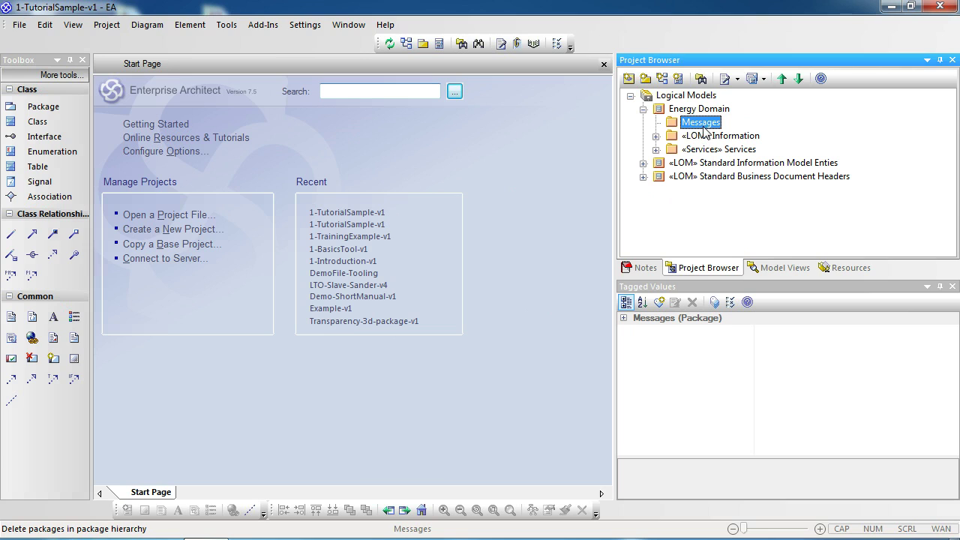
pyautogui.click(798, 78)
pyautogui.click(798, 79)
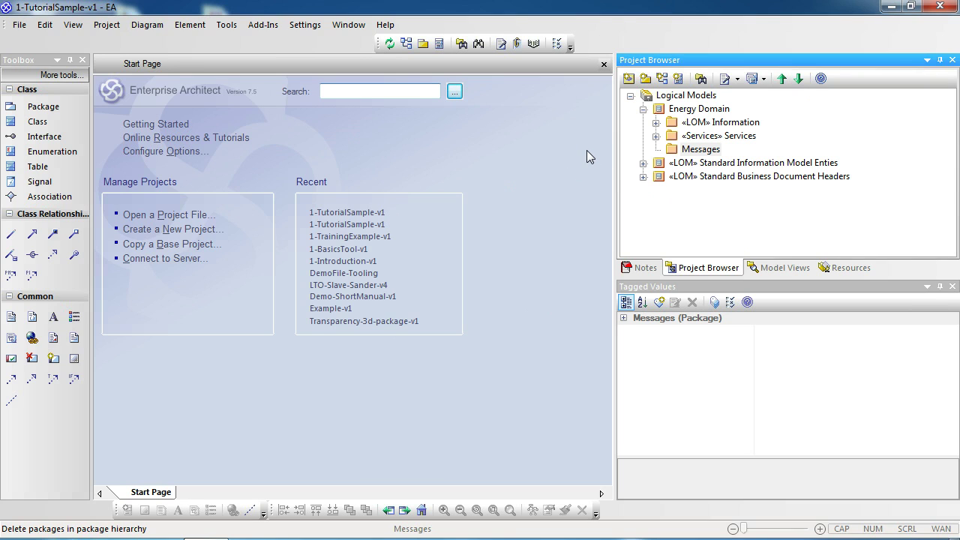
# - Open the LUXE-tooling Message Assembly Wizard for the Messages package
pyautogui.click(683, 150)
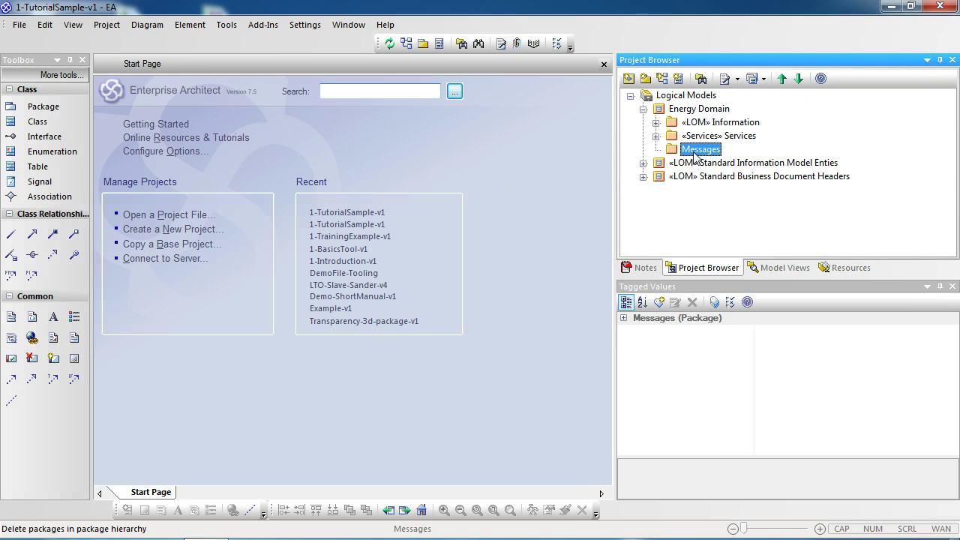
pyautogui.rightClick(694, 155)
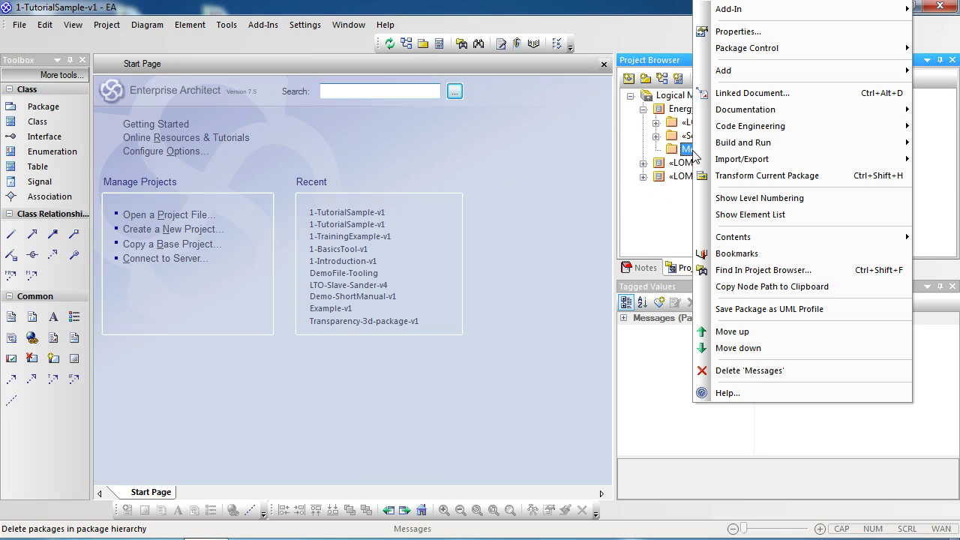
pyautogui.moveTo(745, 10)
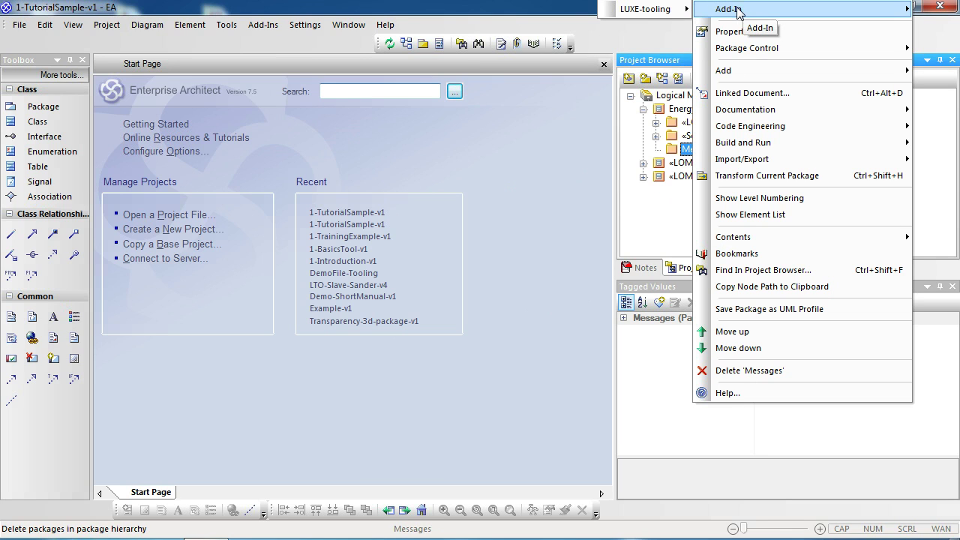
pyautogui.moveTo(691, 9)
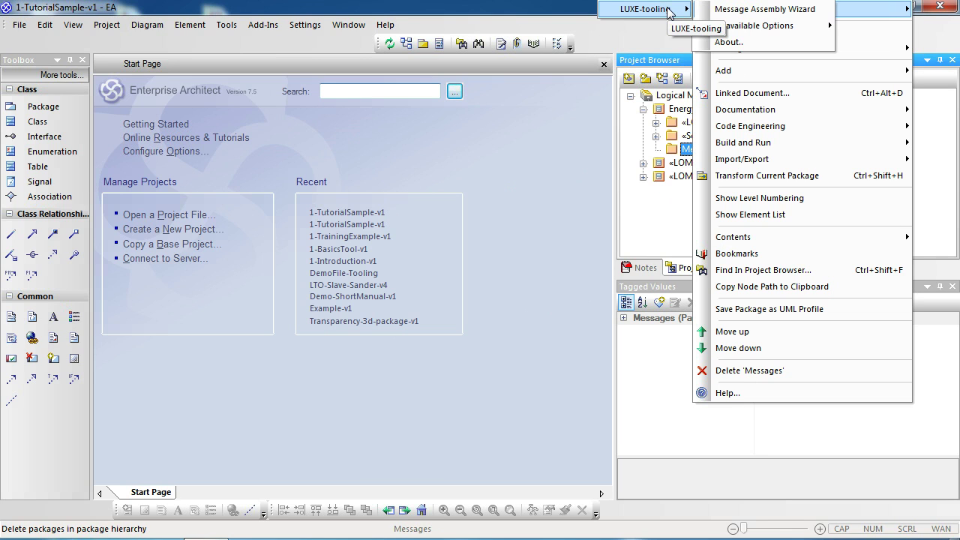
pyautogui.click(755, 15)
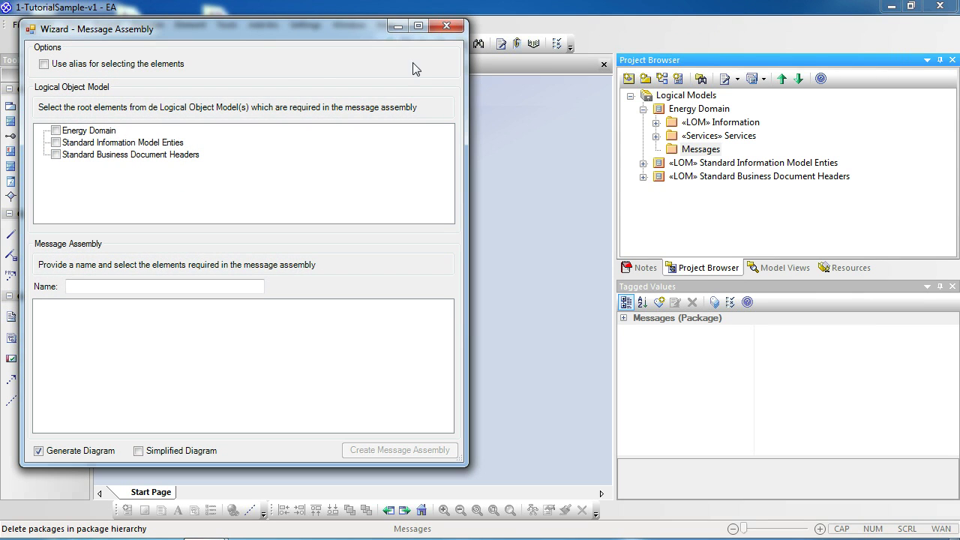
pyautogui.moveTo(261, 27); pyautogui.dragTo(394, 25)
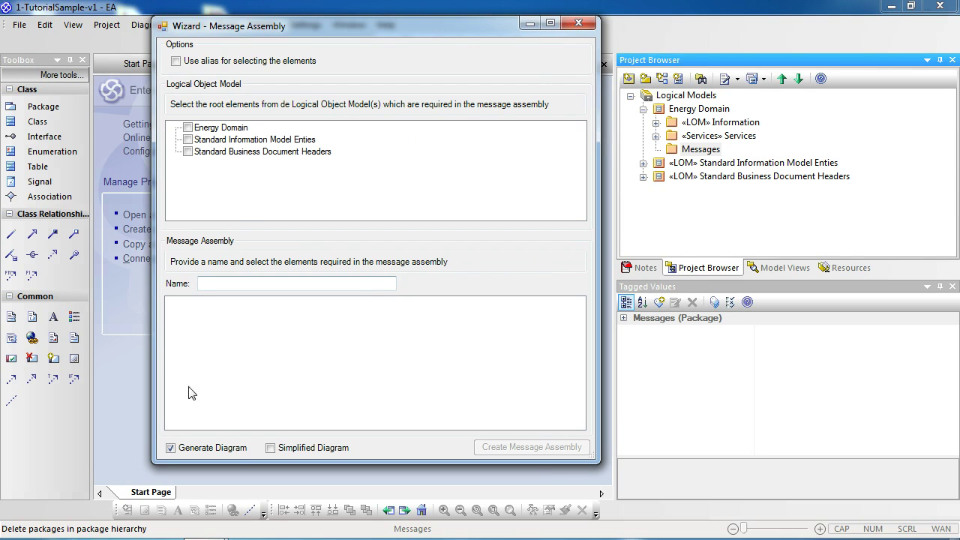
pyautogui.click(225, 128)
pyautogui.click(227, 140)
pyautogui.click(226, 150)
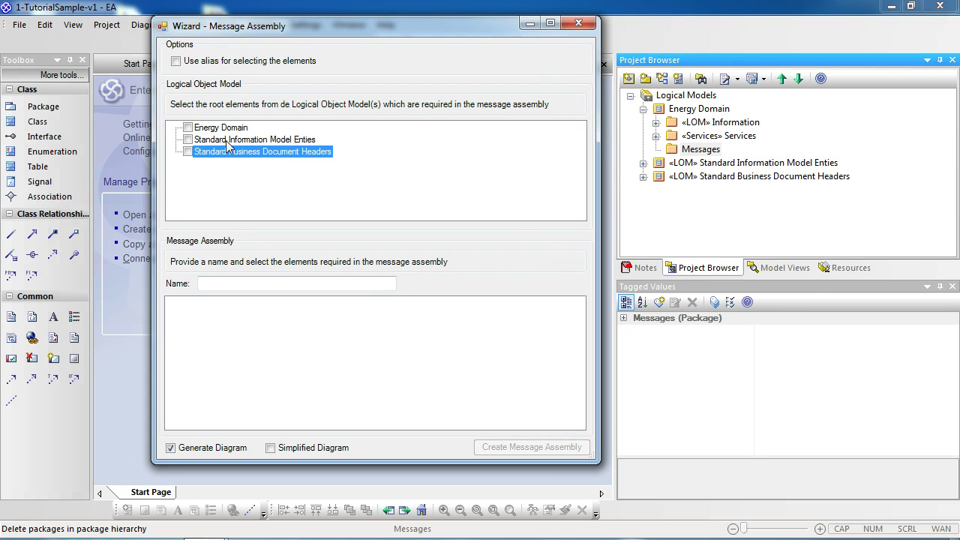
pyautogui.click(227, 129)
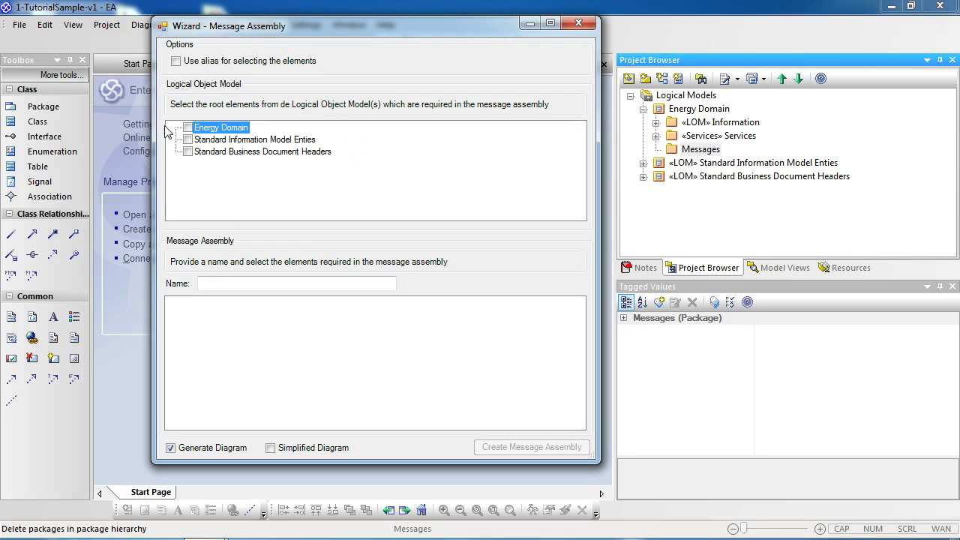
pyautogui.click(188, 129)
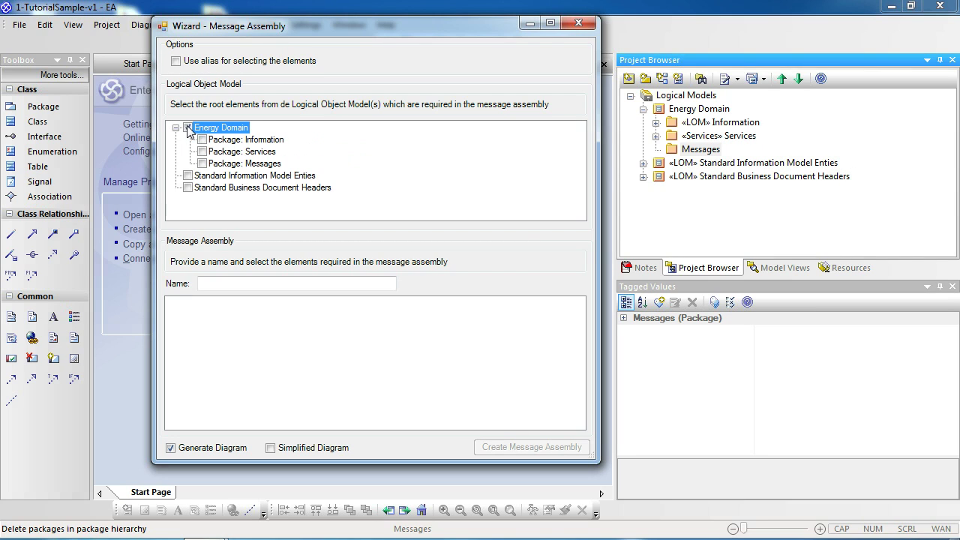
pyautogui.click(188, 128)
pyautogui.click(189, 128)
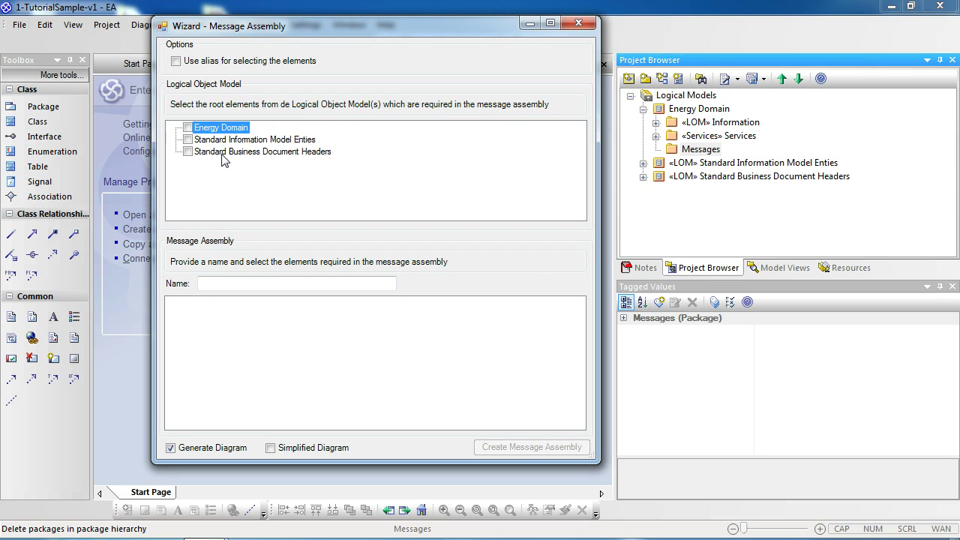
# - Include the DocumentHeader element from Standard Business Document Headers with its DocumentIdentifier, CreationDateTimestamp and CorrelationIdentifier
pyautogui.click(224, 153)
pyautogui.click(189, 152)
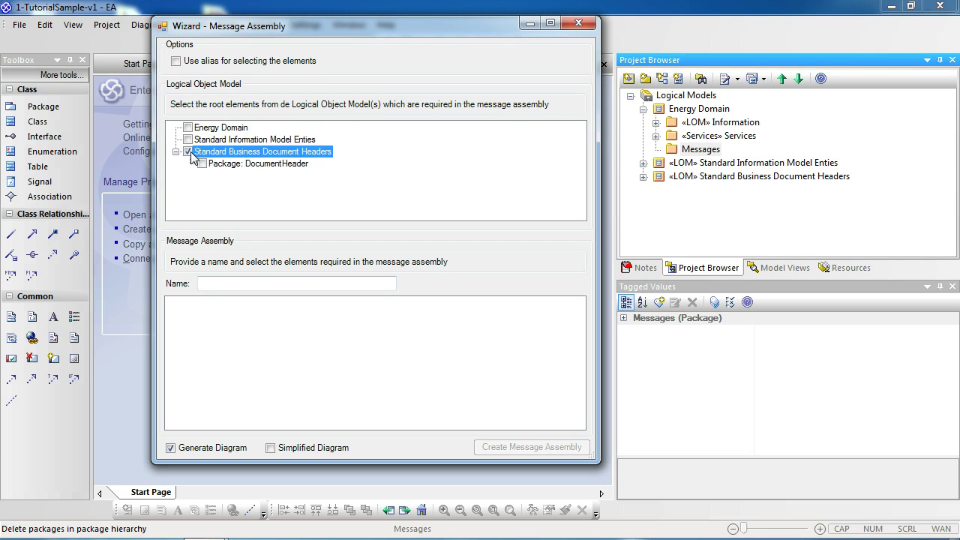
pyautogui.click(261, 166)
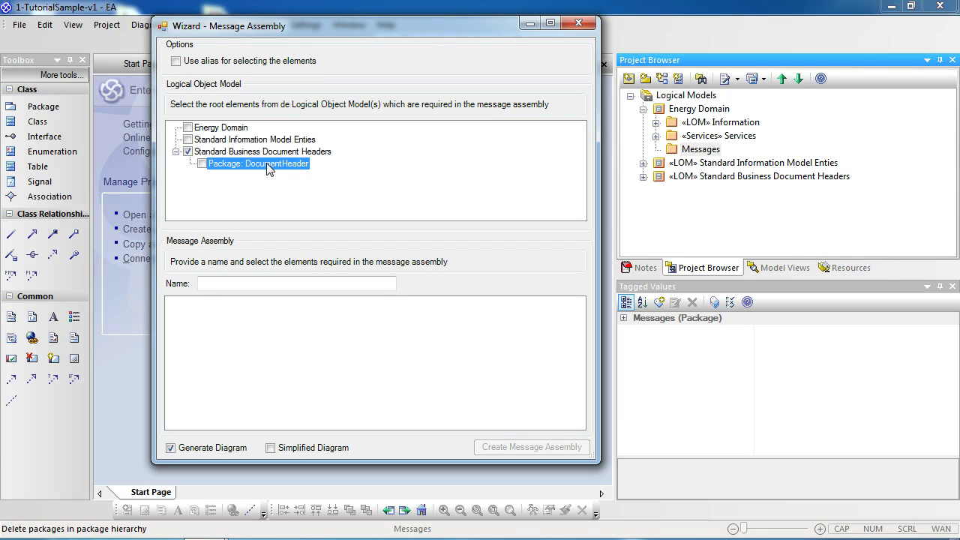
pyautogui.click(202, 164)
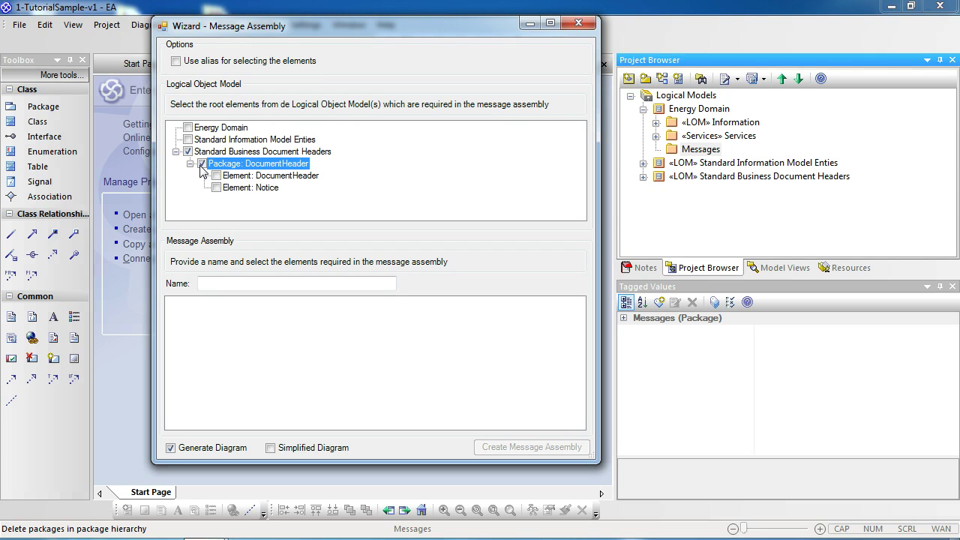
pyautogui.click(268, 177)
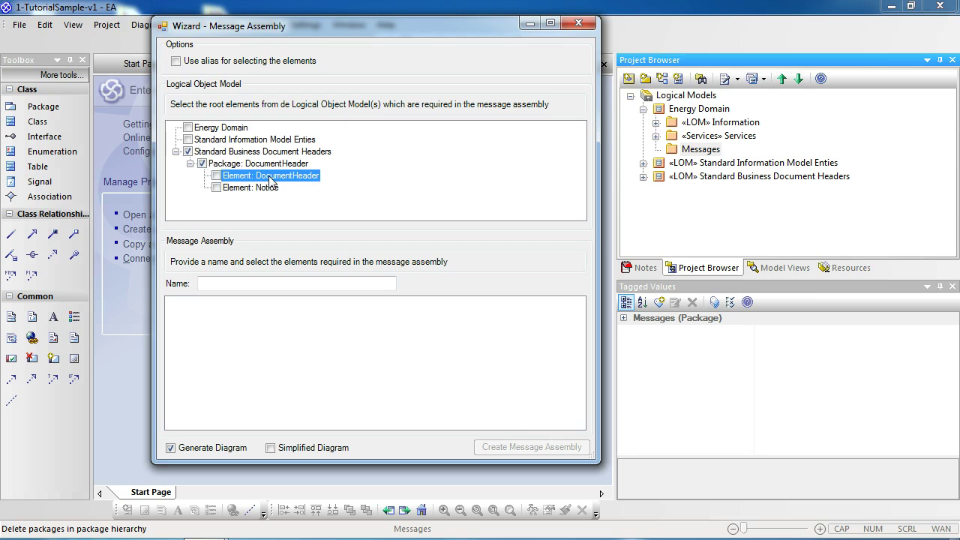
pyautogui.click(216, 175)
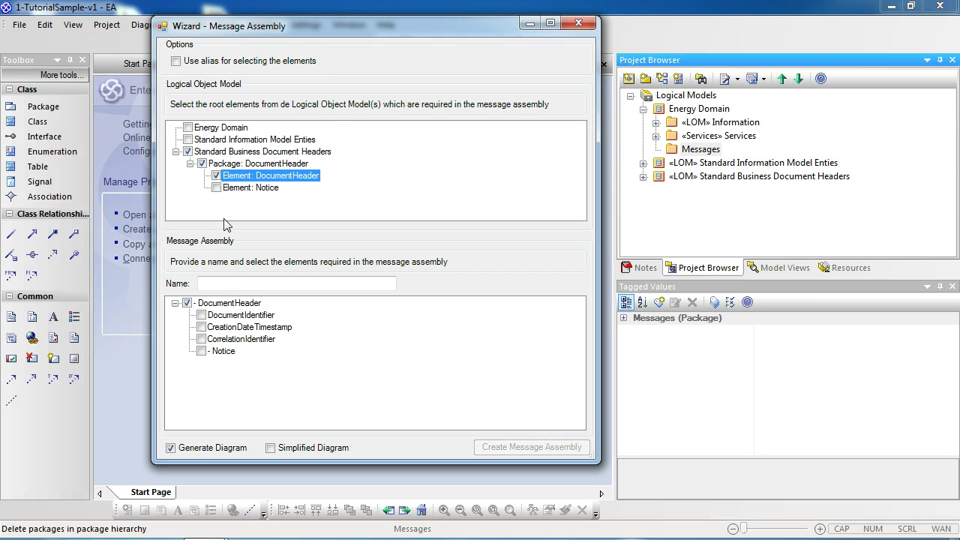
pyautogui.click(201, 315)
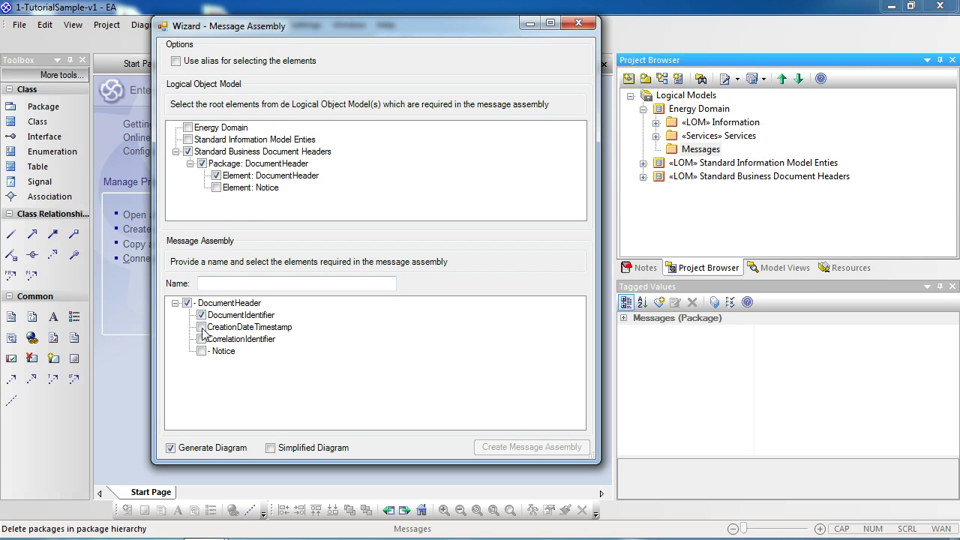
pyautogui.click(201, 339)
# - Select the Client element from Energy Domain's Information package as another root element
pyautogui.click(188, 129)
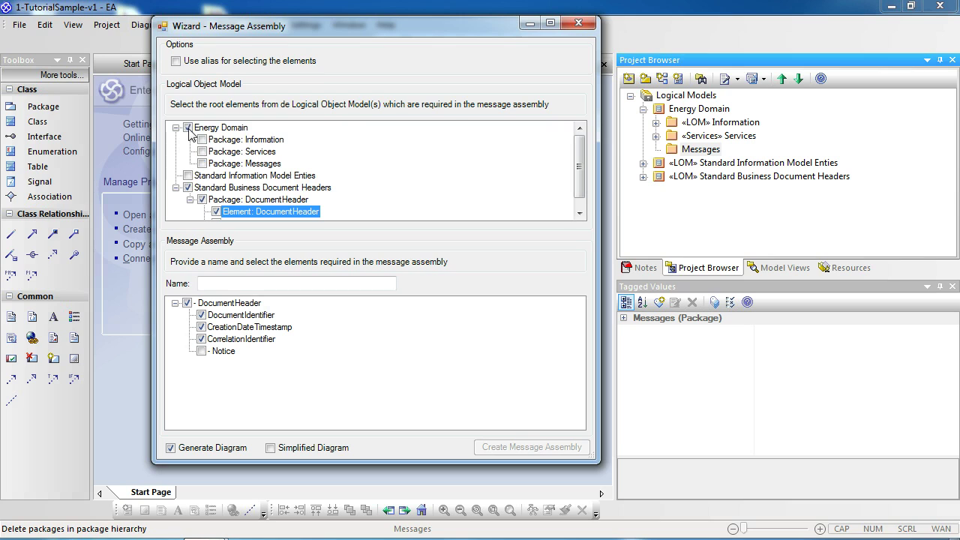
pyautogui.click(225, 142)
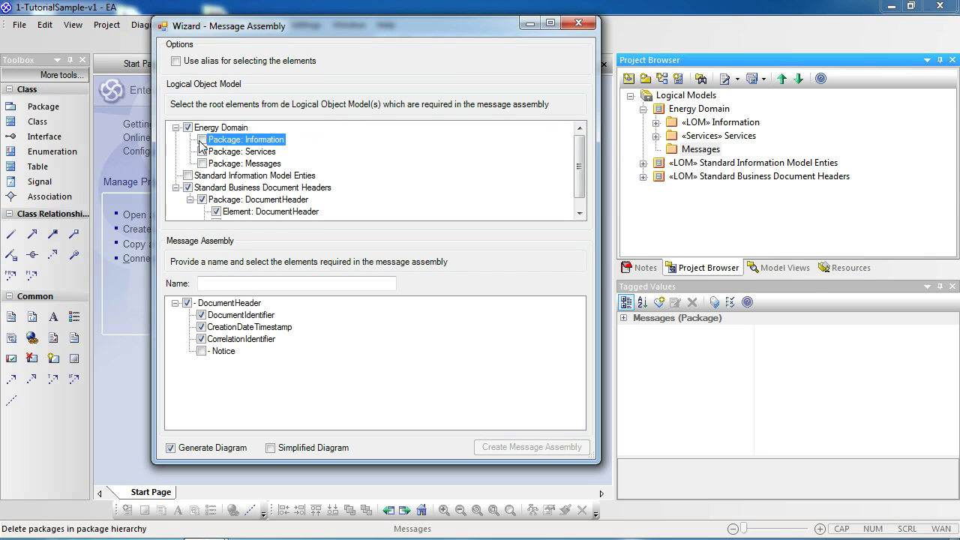
pyautogui.click(201, 140)
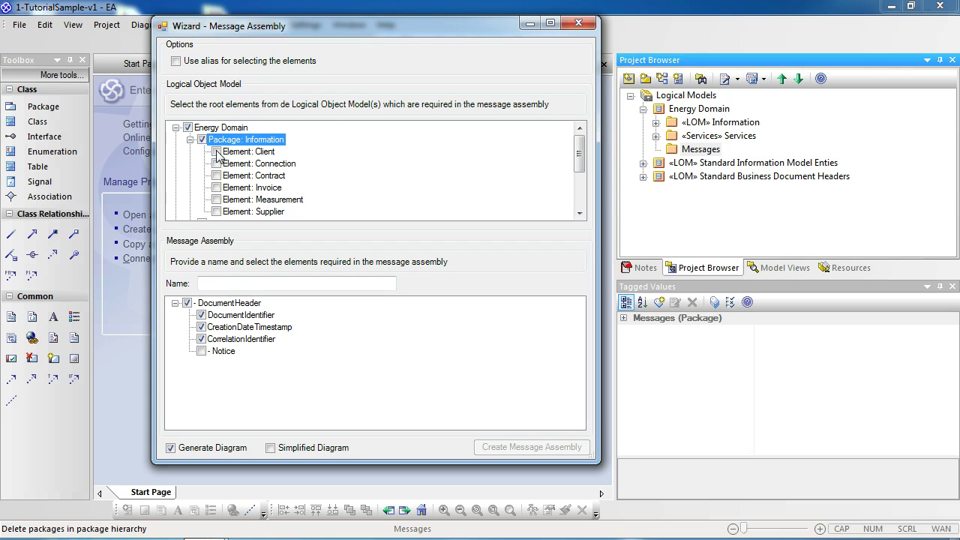
pyautogui.click(216, 153)
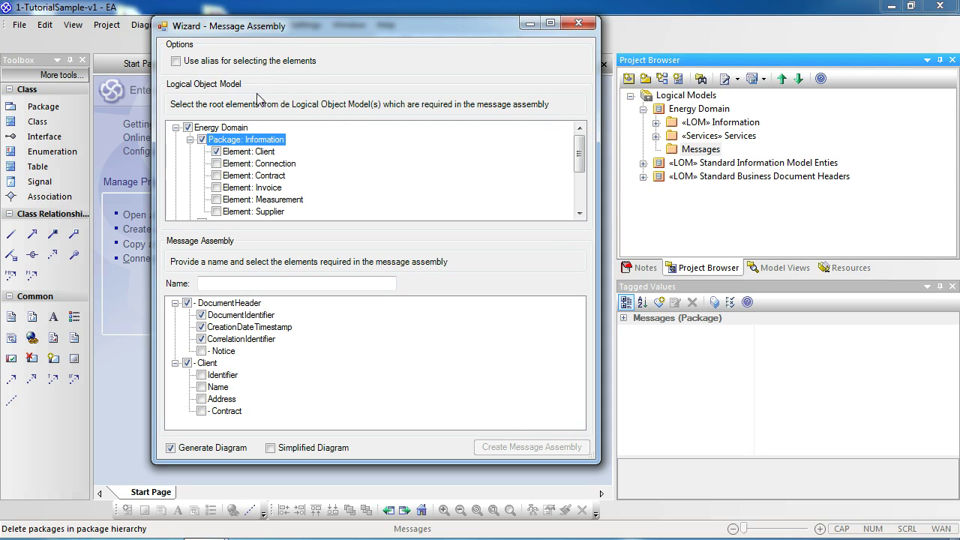
# - Maximize the wizard and include the Client's Identifier, Name and Address in the message assembly
pyautogui.moveTo(272, 28); pyautogui.dragTo(288, 12)
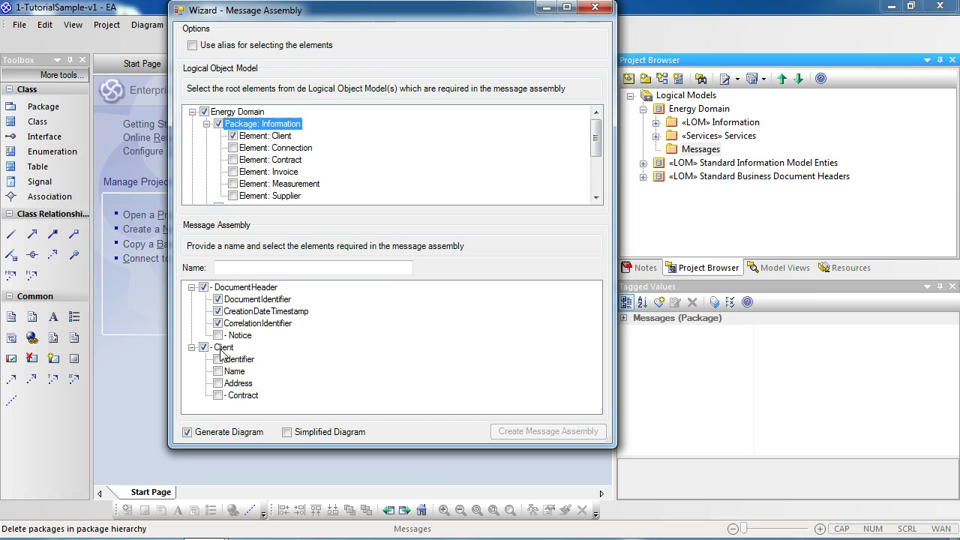
pyautogui.click(567, 8)
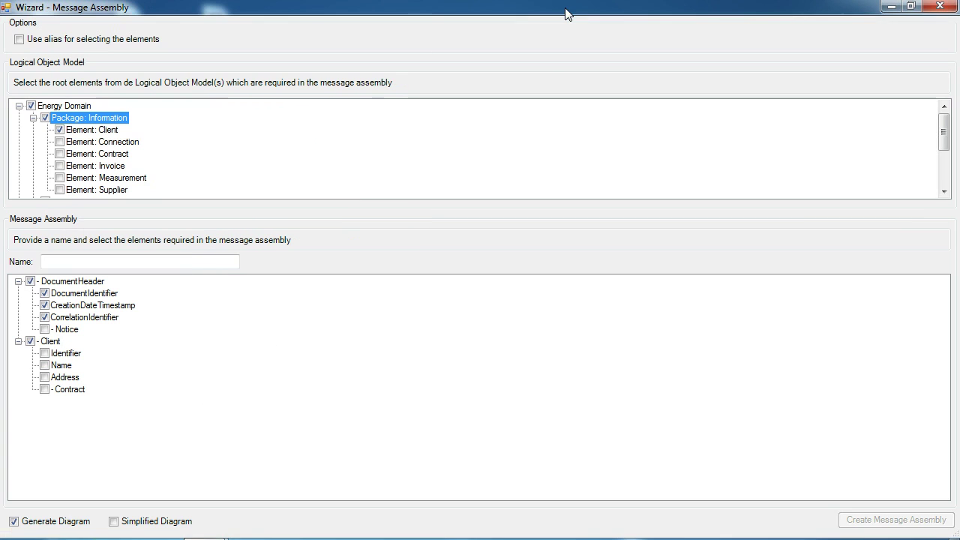
pyautogui.click(45, 353)
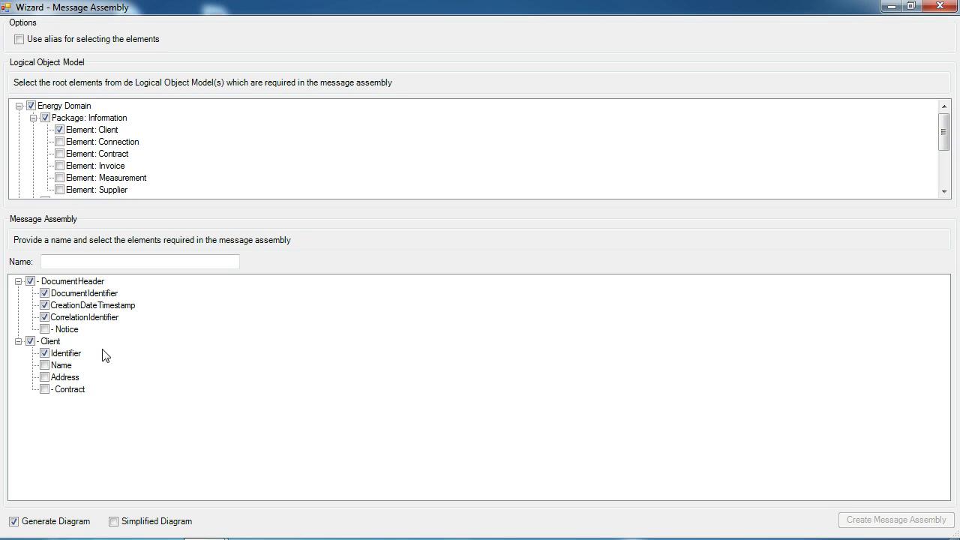
pyautogui.click(44, 365)
pyautogui.click(44, 377)
# - Include Contract under Client with its Identifier, ValidFrom and ValidTo attributes
pyautogui.click(45, 389)
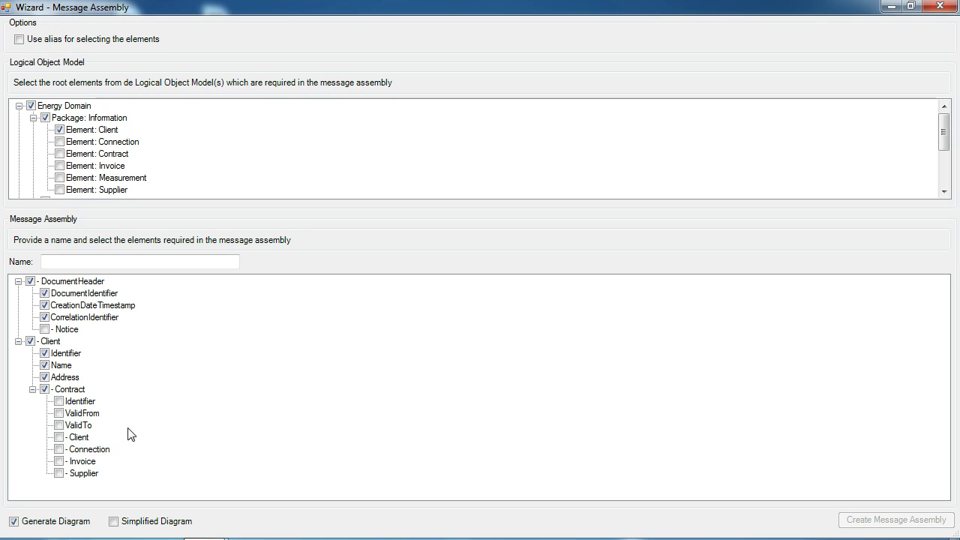
pyautogui.click(58, 401)
pyautogui.click(59, 413)
pyautogui.click(58, 425)
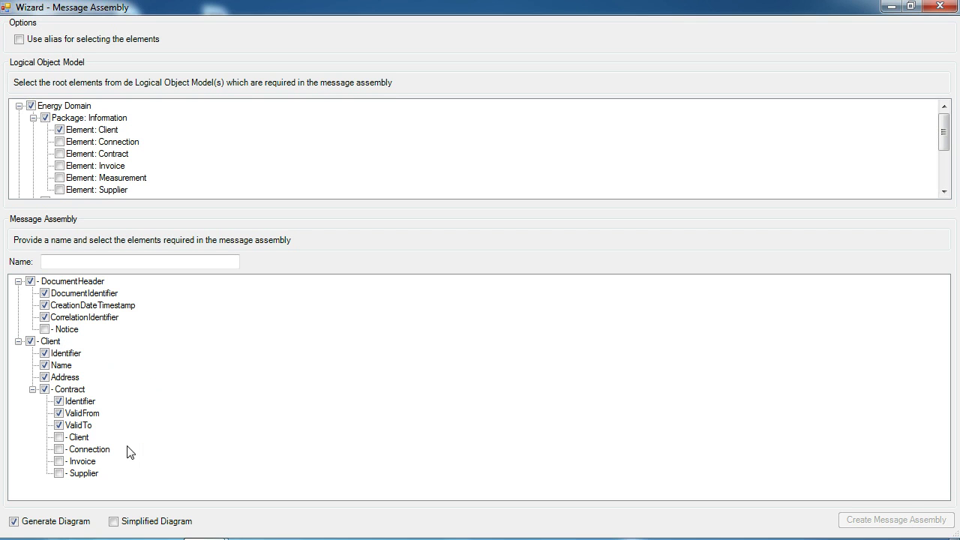
# - Include Connection under Contract with its Identifier and Type attributes
pyautogui.click(60, 450)
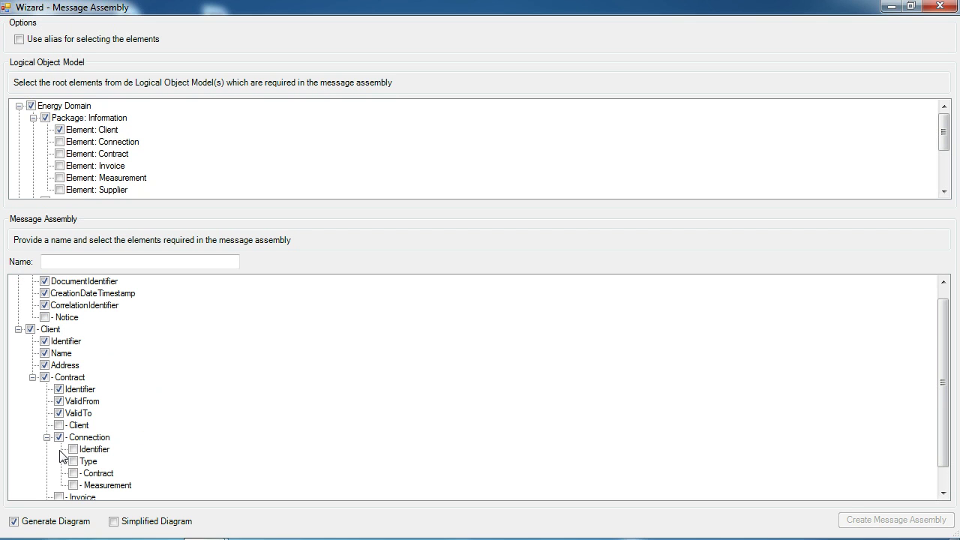
pyautogui.click(74, 450)
pyautogui.scroll(1, 75, 464)
pyautogui.scroll(-1, 76, 450)
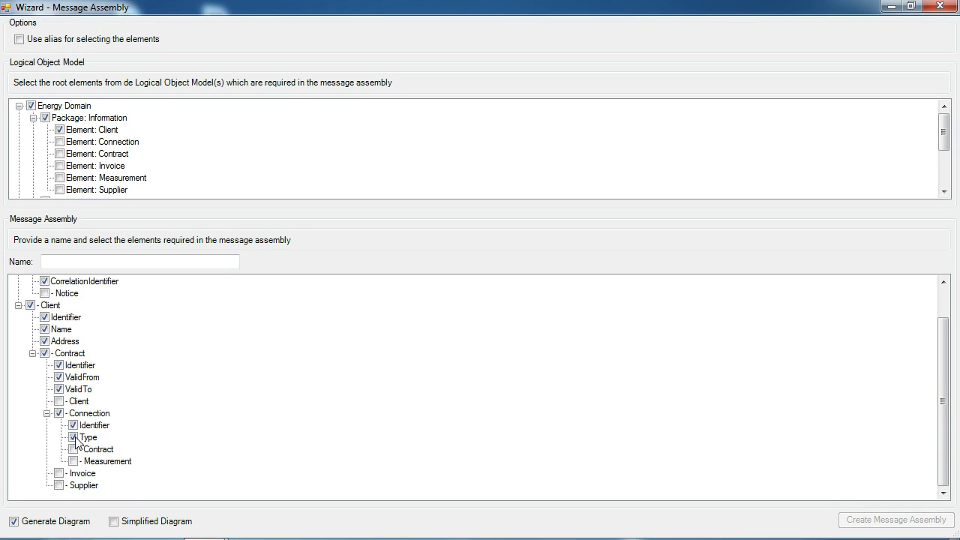
pyautogui.scroll(1, 80, 465)
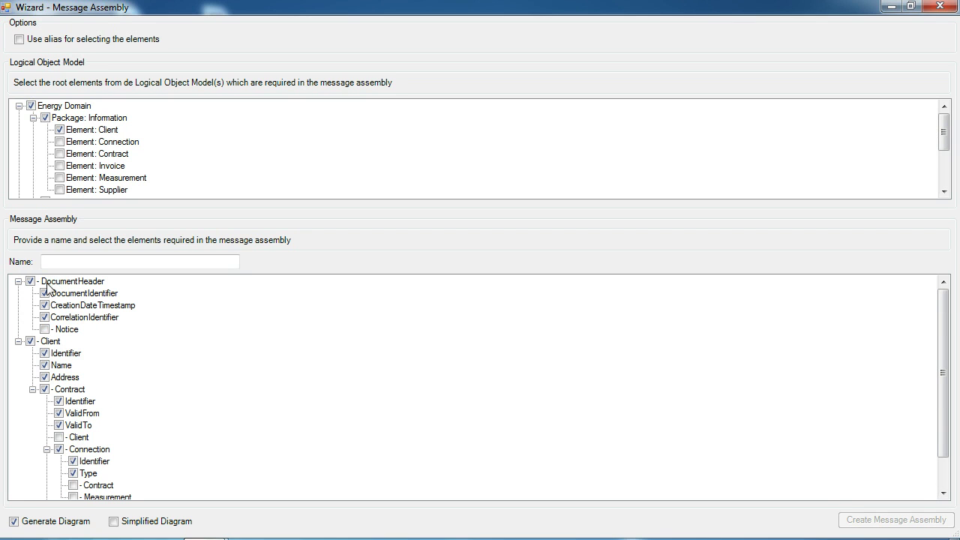
pyautogui.scroll(-1, 82, 448)
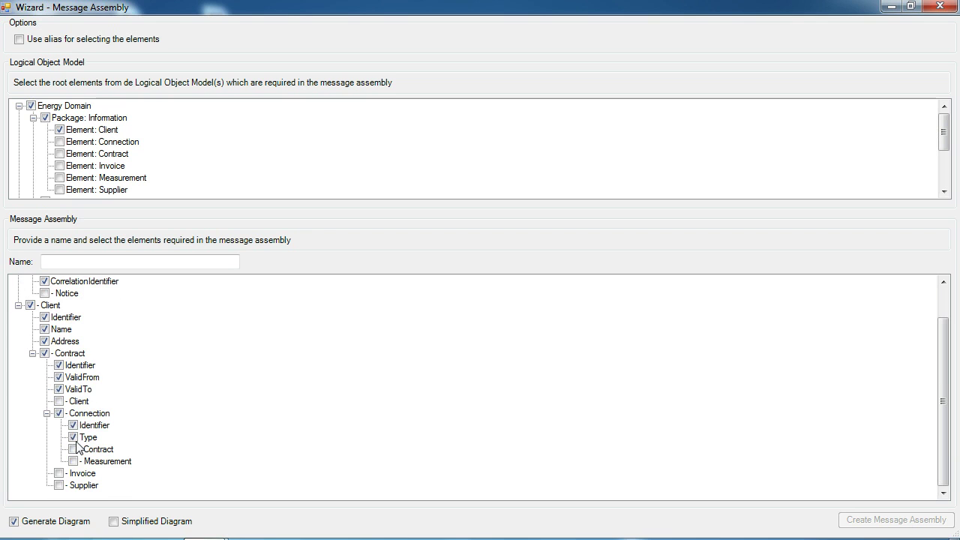
pyautogui.scroll(1, 82, 396)
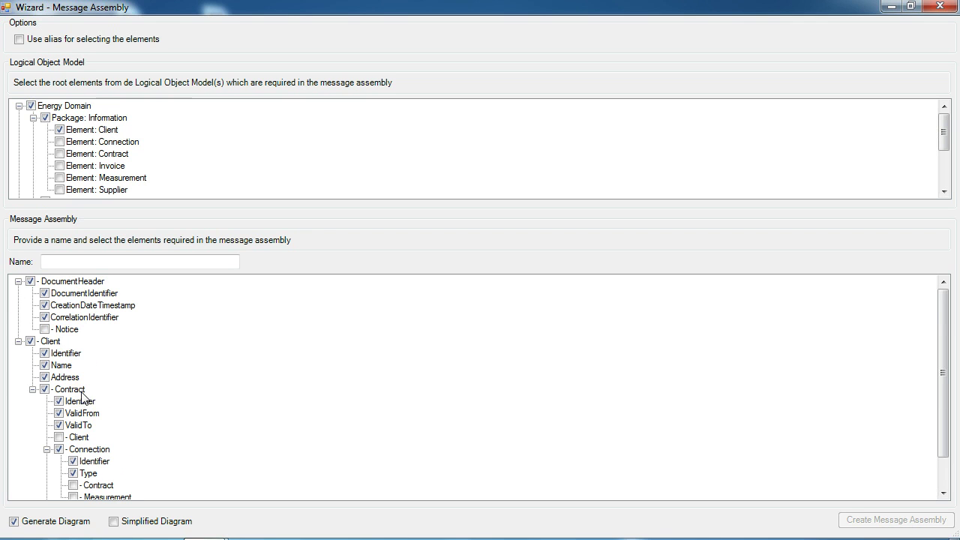
pyautogui.scroll(-1, 81, 396)
pyautogui.scroll(1, 80, 397)
pyautogui.scroll(-1, 80, 397)
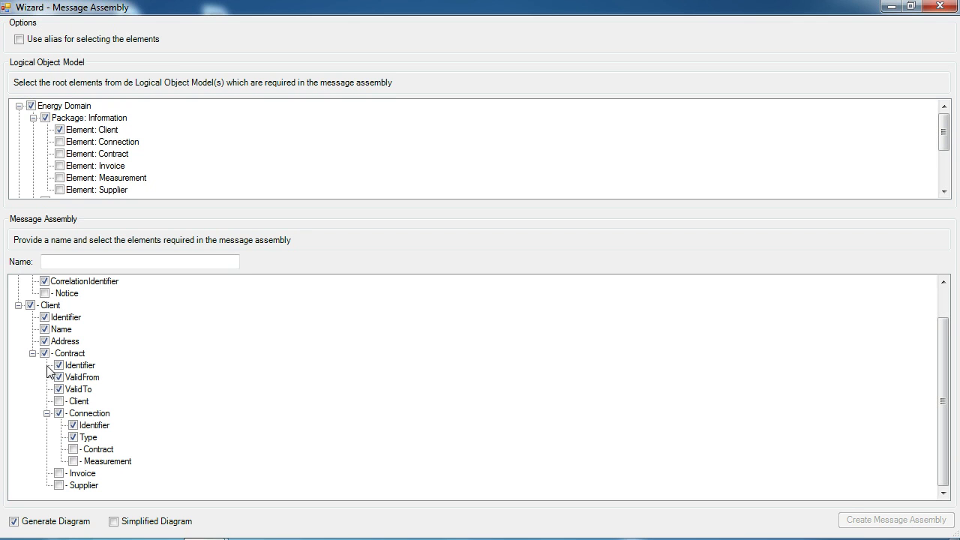
# - Collapse Connection and include Invoice under Contract with its Identifier, CreationDate and Quantity attributes
pyautogui.click(46, 413)
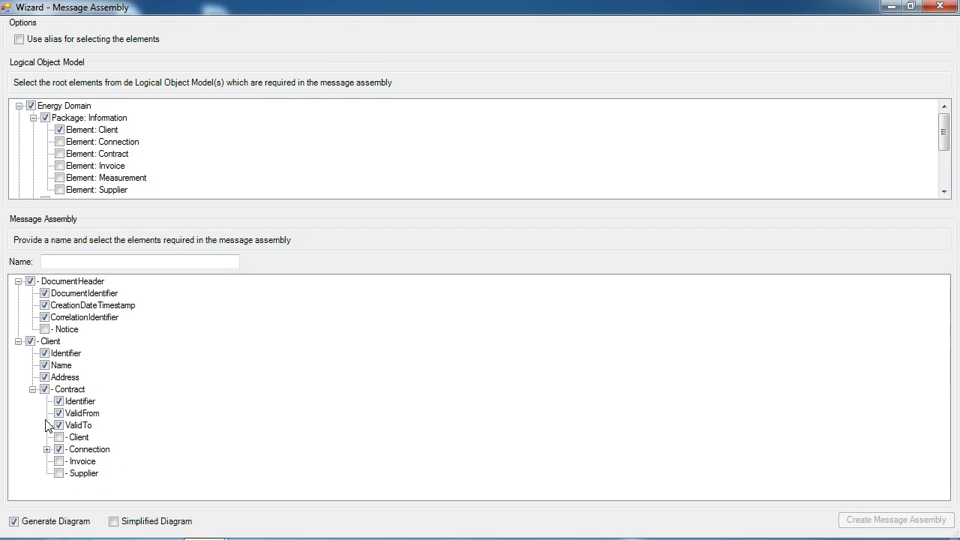
pyautogui.click(75, 391)
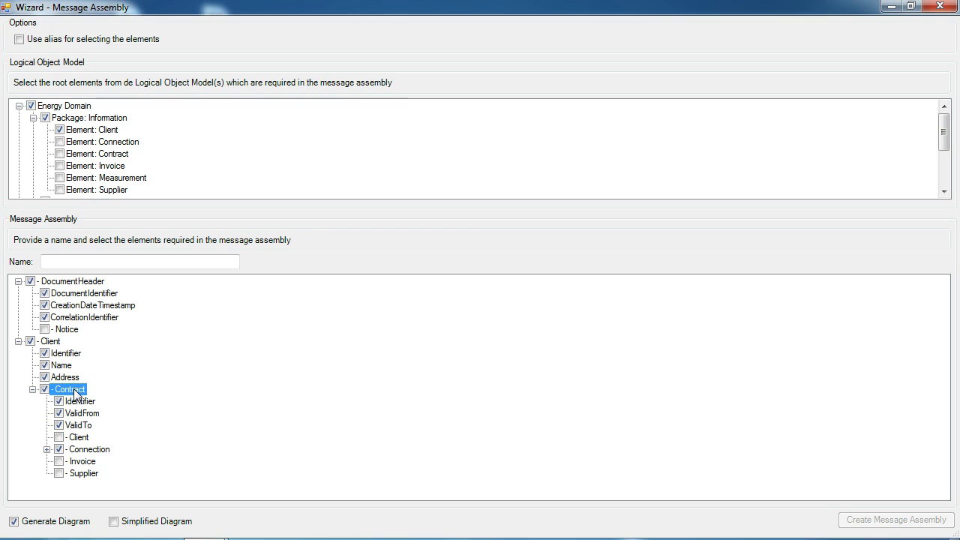
pyautogui.click(89, 451)
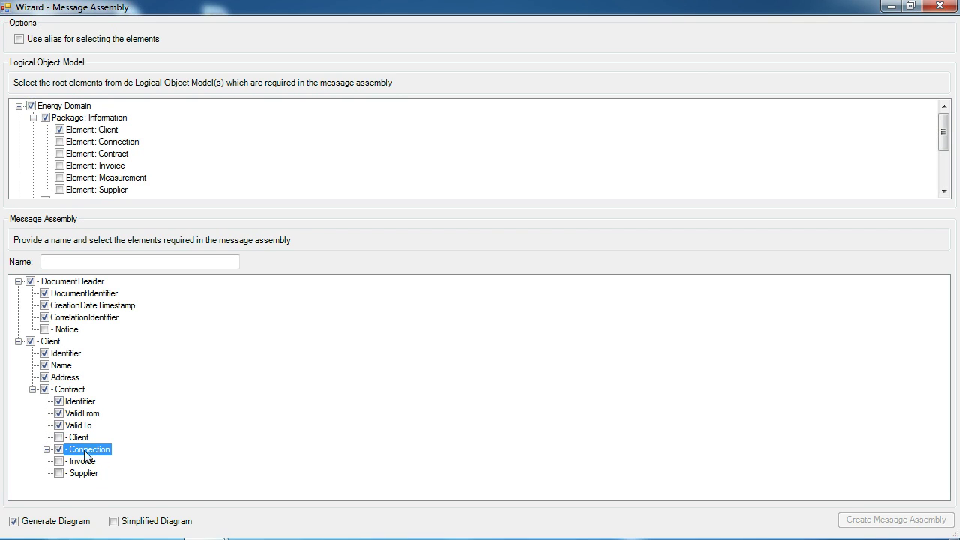
pyautogui.click(71, 463)
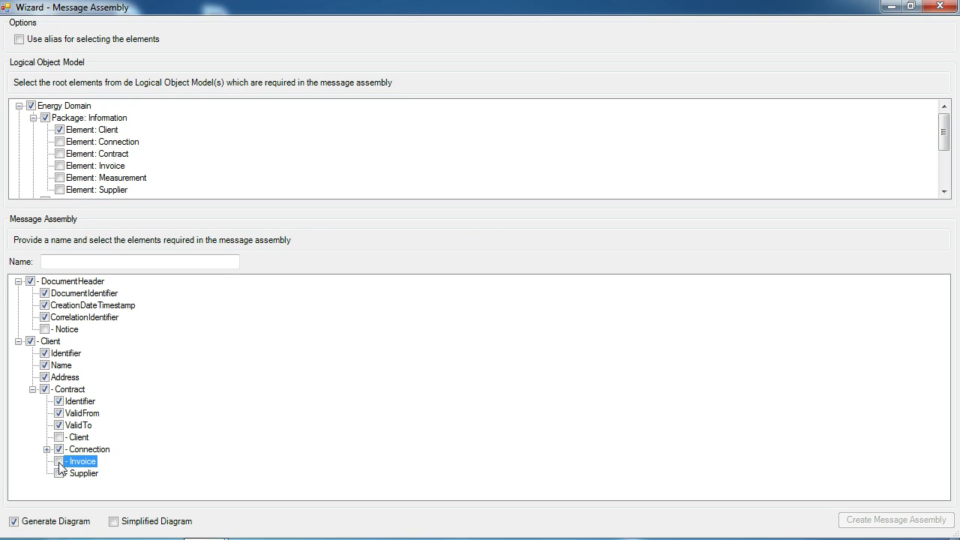
pyautogui.click(59, 462)
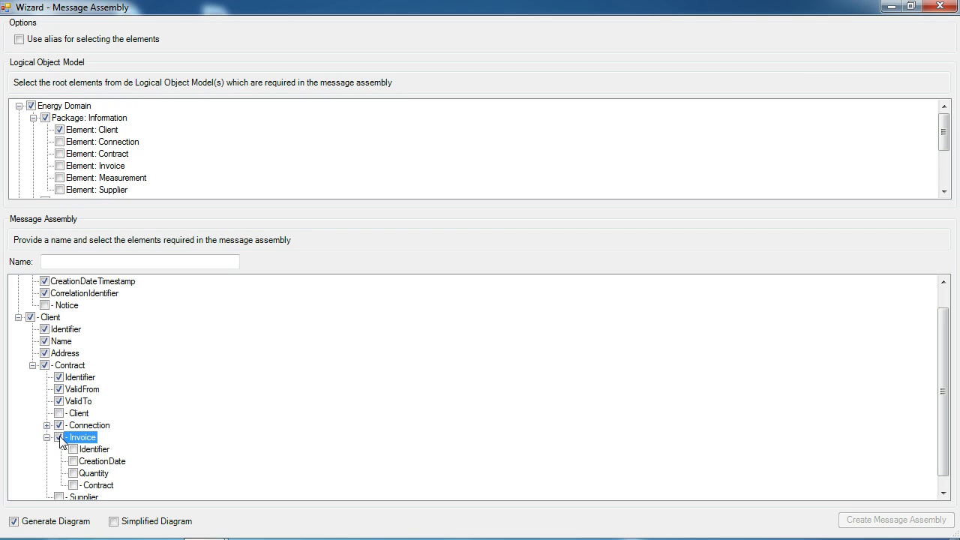
pyautogui.click(73, 449)
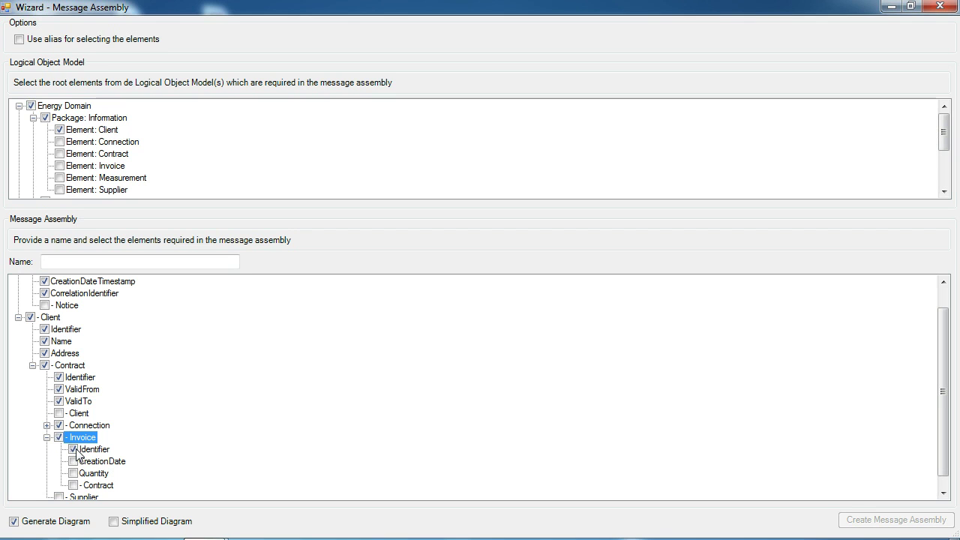
pyautogui.click(74, 461)
pyautogui.click(73, 474)
pyautogui.scroll(1, 111, 438)
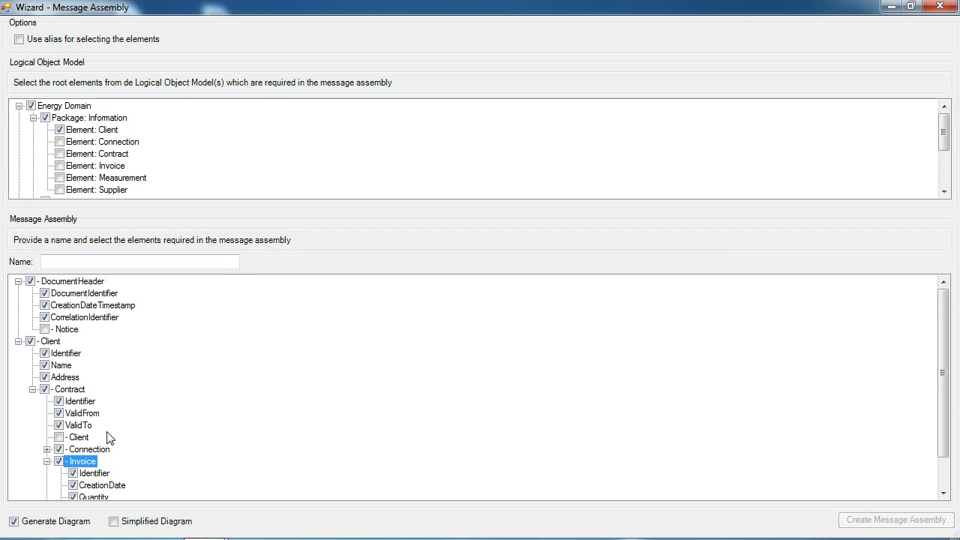
pyautogui.scroll(-1, 111, 438)
pyautogui.scroll(1, 111, 438)
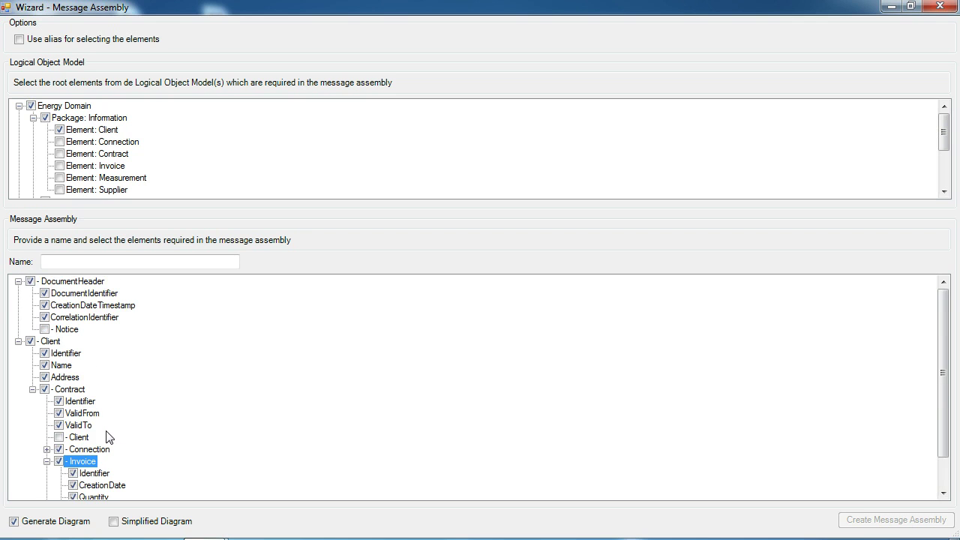
pyautogui.scroll(-1, 107, 436)
pyautogui.scroll(1, 107, 436)
pyautogui.scroll(-1, 107, 437)
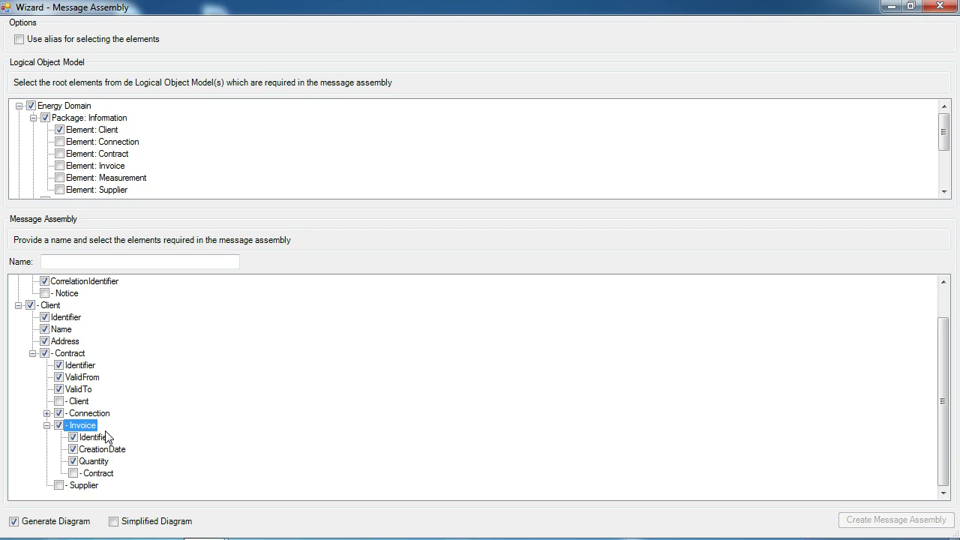
pyautogui.scroll(1, 180, 426)
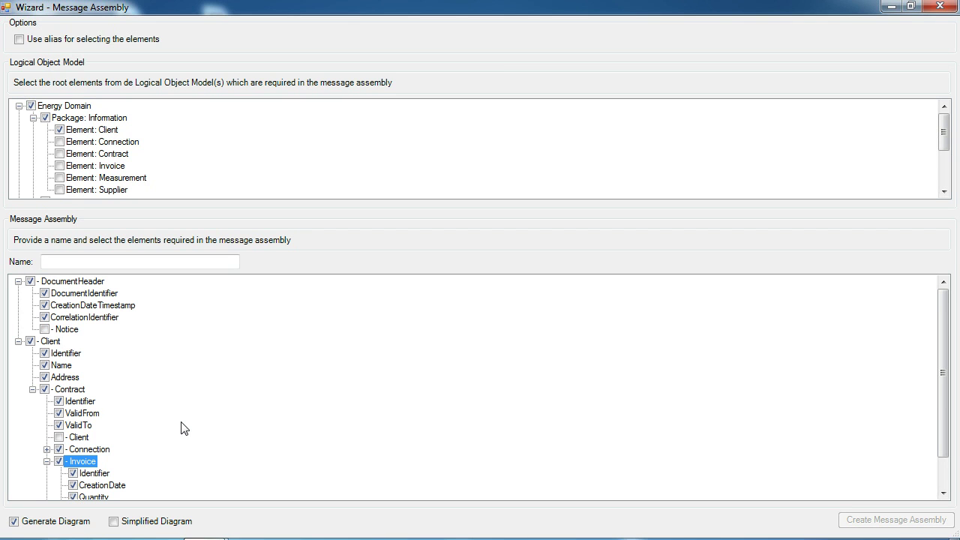
# - Name the message assembly ClientContracts and create it with its diagram generated
pyautogui.click(107, 260)
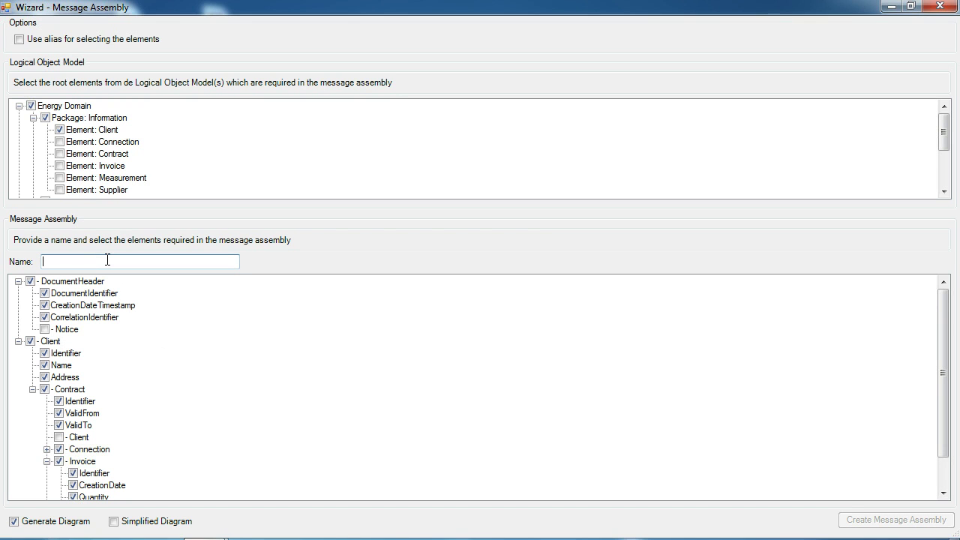
pyautogui.write('ClientContracts')
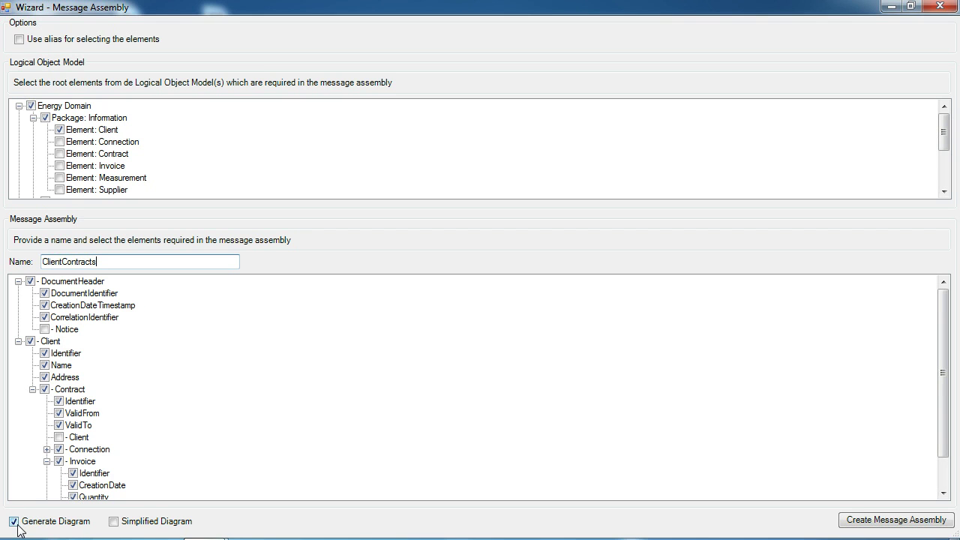
pyautogui.click(864, 526)
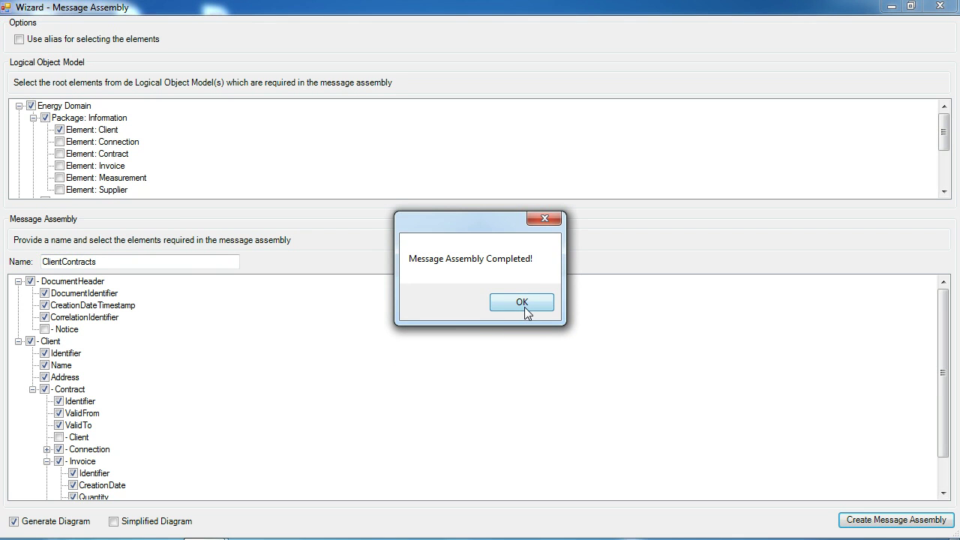
pyautogui.click(524, 307)
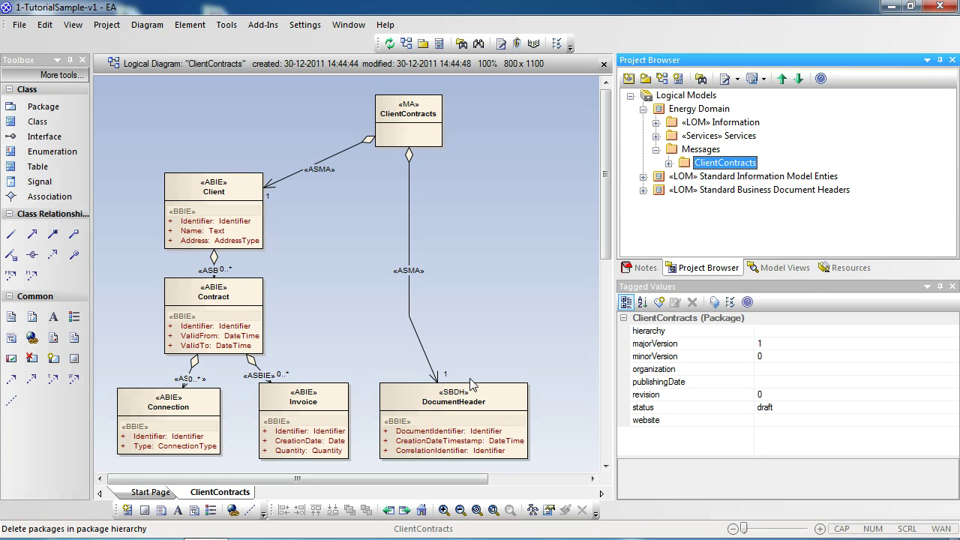
# - Move DocumentHeader to the right of the ClientContracts class and straighten their connector into a direct horizontal line
pyautogui.moveTo(422, 391); pyautogui.dragTo(566, 99)
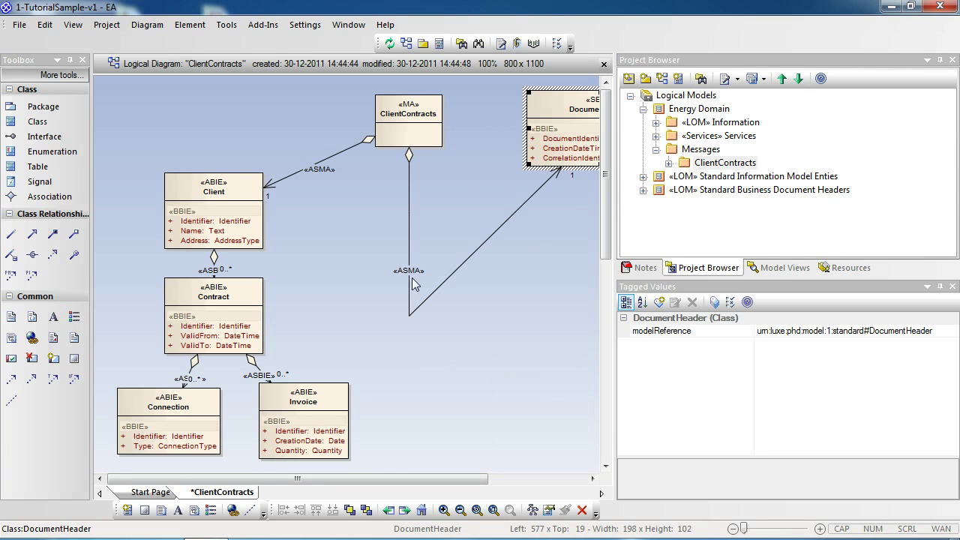
pyautogui.moveTo(449, 278); pyautogui.dragTo(503, 120)
pyautogui.rightClick(488, 153)
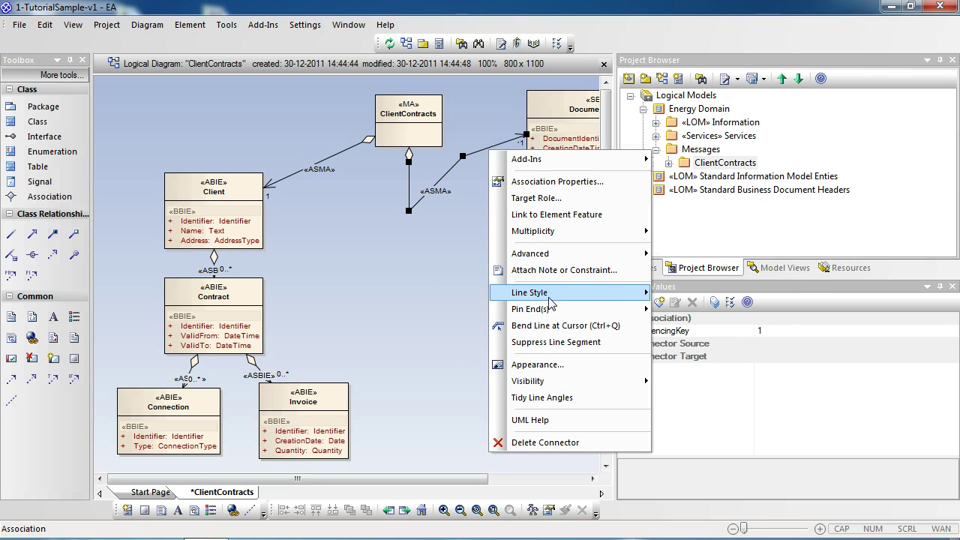
pyautogui.moveTo(551, 300)
pyautogui.click(684, 293)
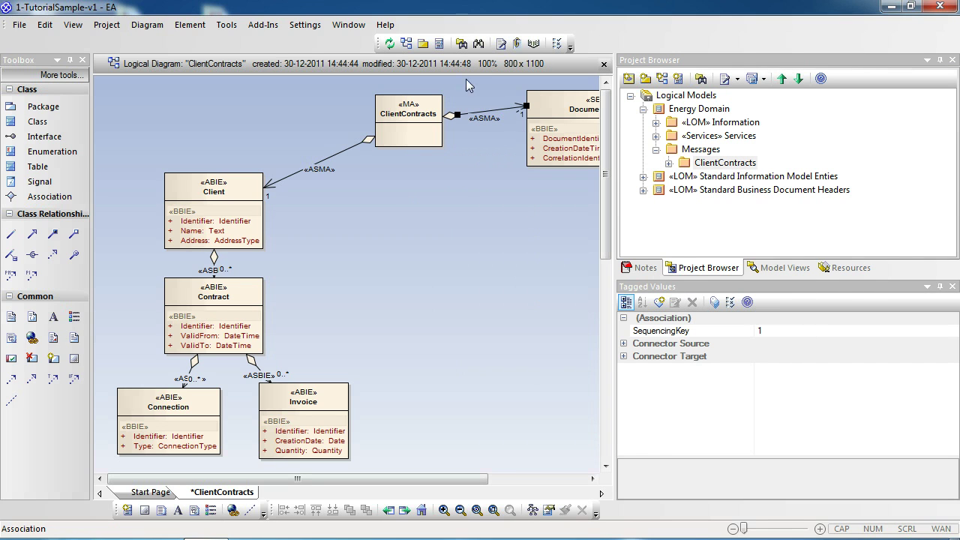
pyautogui.moveTo(510, 109); pyautogui.dragTo(453, 112)
pyautogui.moveTo(524, 105)
pyautogui.mouseDown()
pyautogui.moveTo(526, 120)
pyautogui.moveTo(528, 95)
pyautogui.mouseUp()
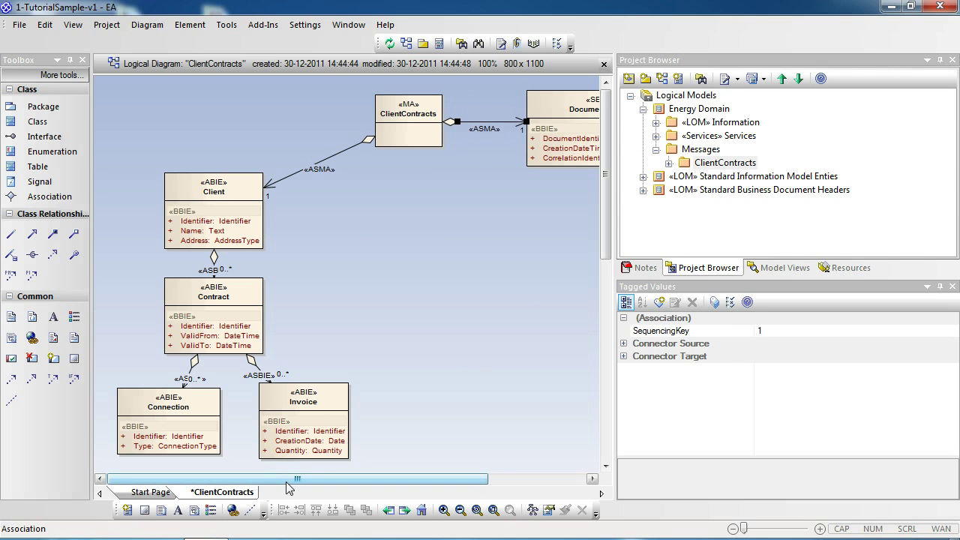
# - Move Client directly below ClientContracts and place Contract to the right of Client
pyautogui.moveTo(288, 484); pyautogui.dragTo(365, 482)
pyautogui.click(161, 203)
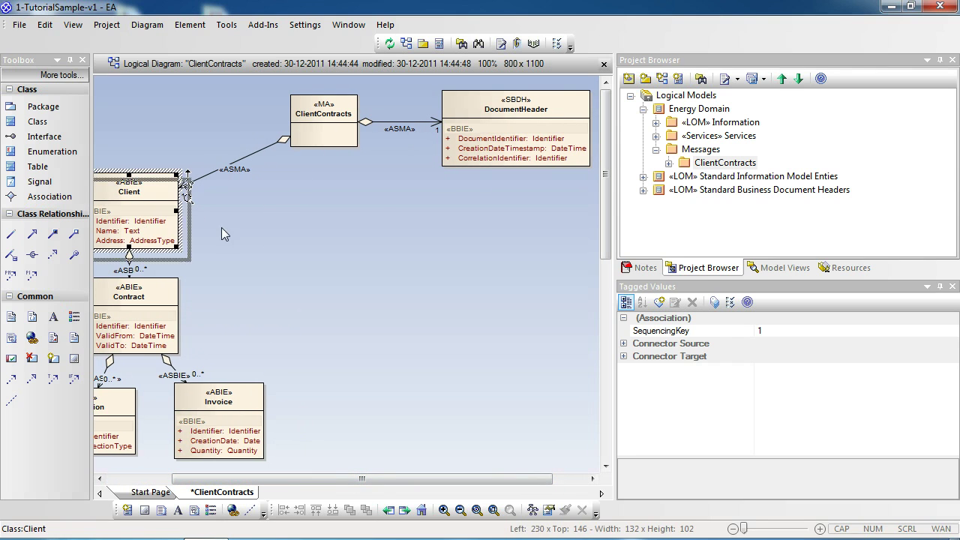
pyautogui.moveTo(221, 234); pyautogui.dragTo(357, 239)
pyautogui.moveTo(147, 310); pyautogui.dragTo(515, 235)
# - Arrange Connection and Invoice side by side below Contract, Connection to its lower left and Invoice to its lower right
pyautogui.click(226, 420)
pyautogui.hscroll(1, 360, 375)
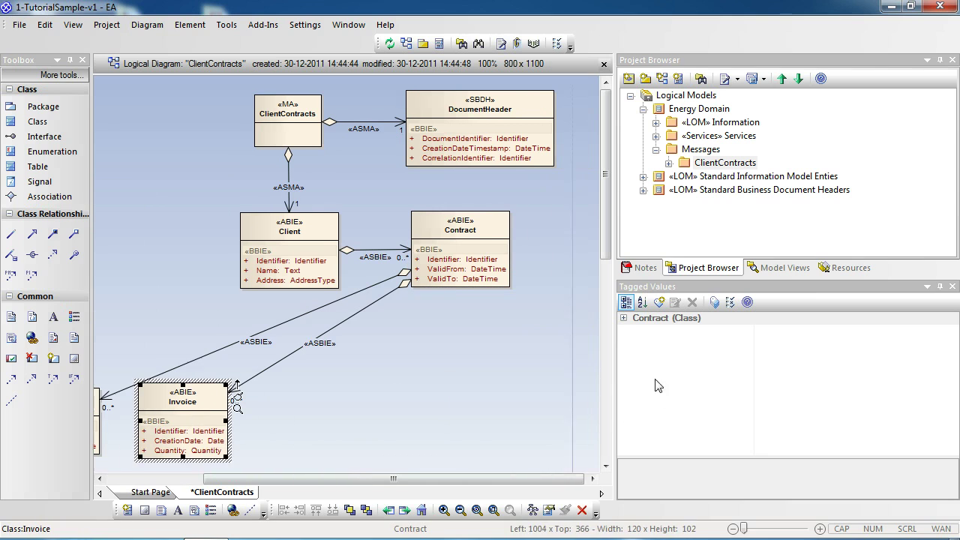
pyautogui.moveTo(655, 385); pyautogui.dragTo(561, 387)
pyautogui.moveTo(381, 482); pyautogui.dragTo(322, 483)
pyautogui.moveTo(124, 417); pyautogui.dragTo(417, 378)
pyautogui.moveTo(436, 479); pyautogui.dragTo(531, 479)
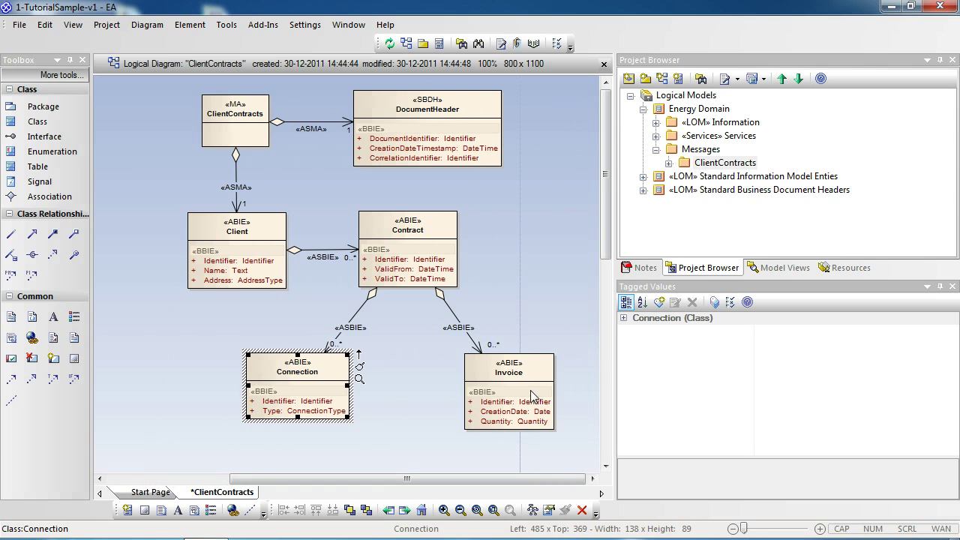
pyautogui.moveTo(530, 395); pyautogui.dragTo(537, 390)
pyautogui.click(536, 292)
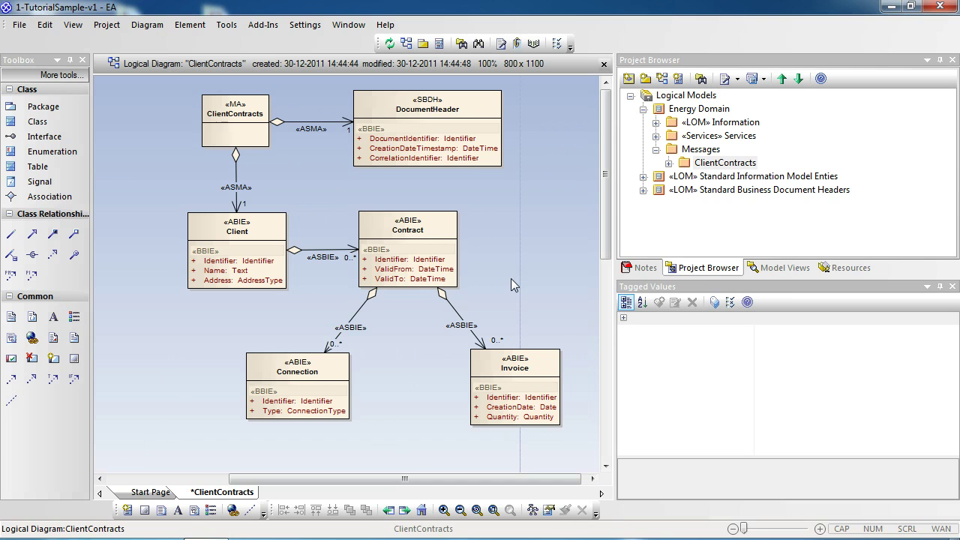
pyautogui.rightClick(705, 151)
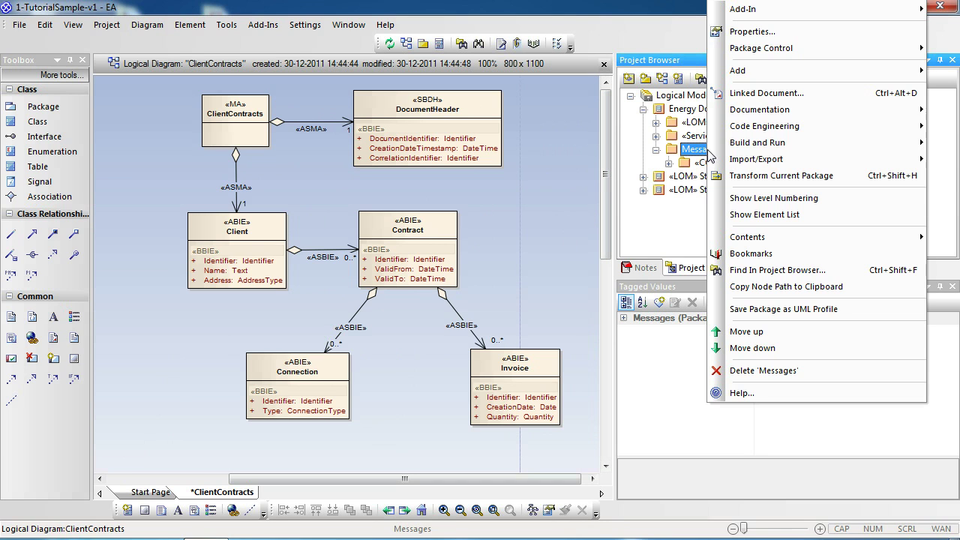
pyautogui.moveTo(758, 9)
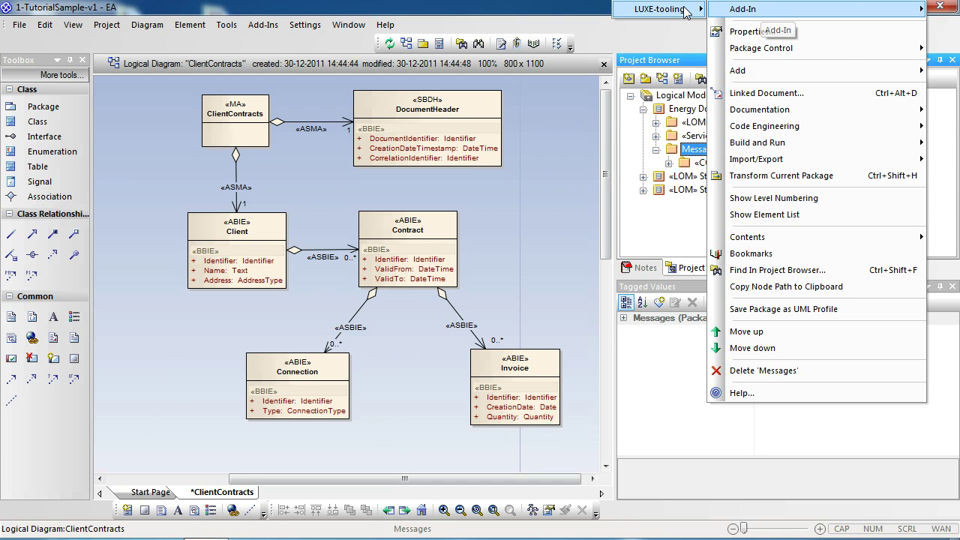
pyautogui.moveTo(684, 12)
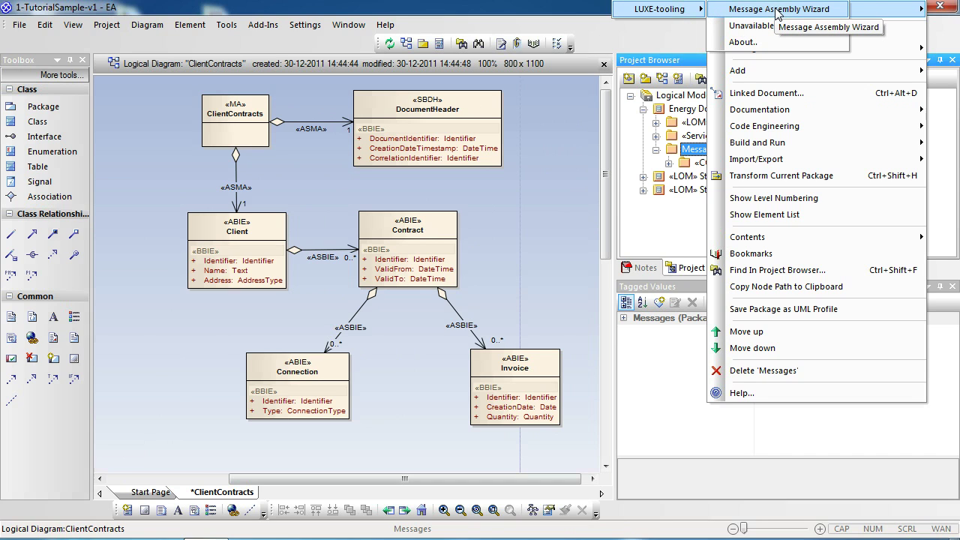
pyautogui.click(545, 173)
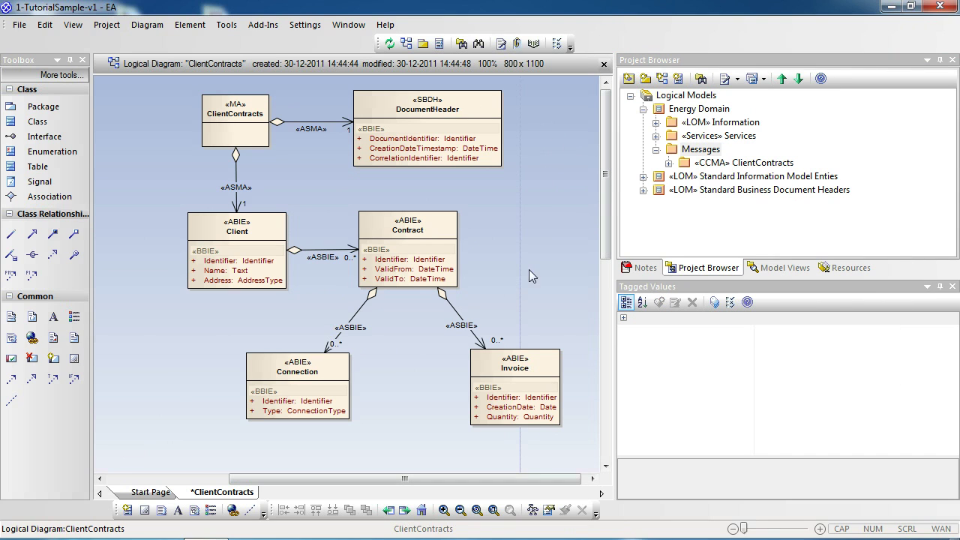